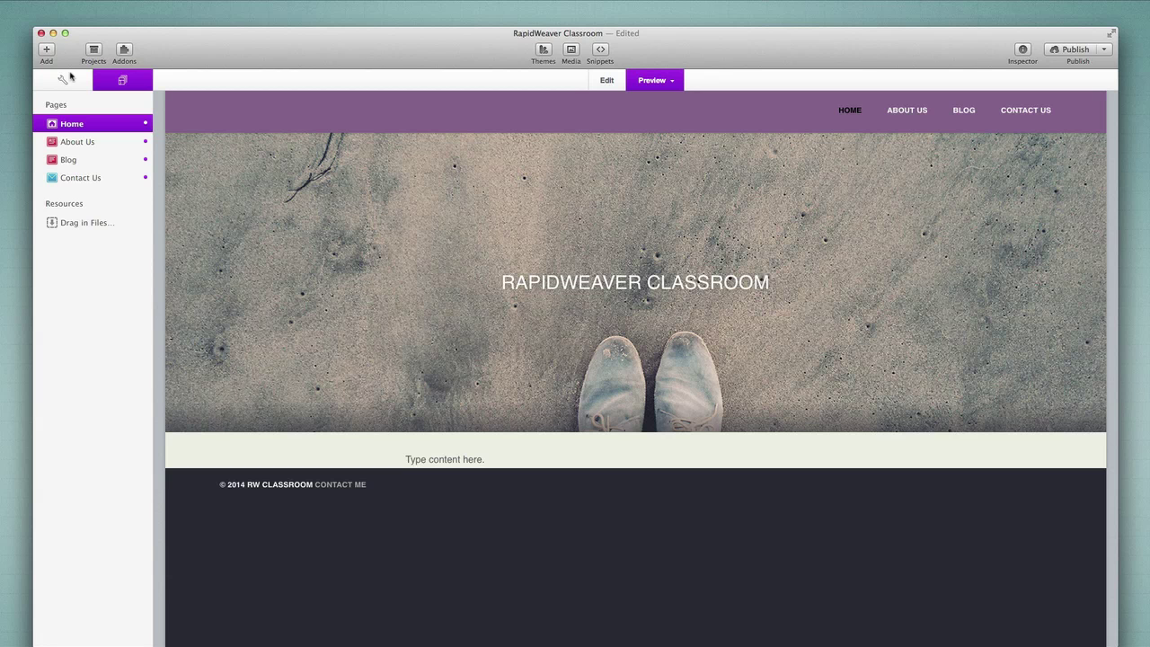
{"action": "left_click", "coordinate": [48, 52]}
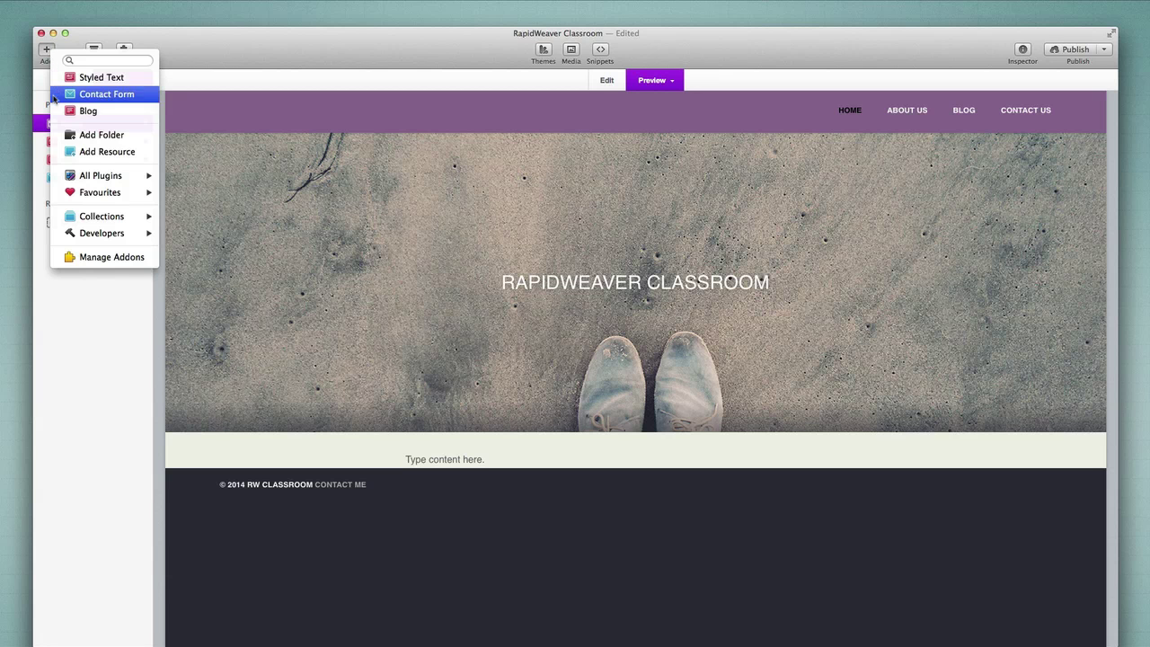
{"action": "left_click", "coordinate": [44, 133]}
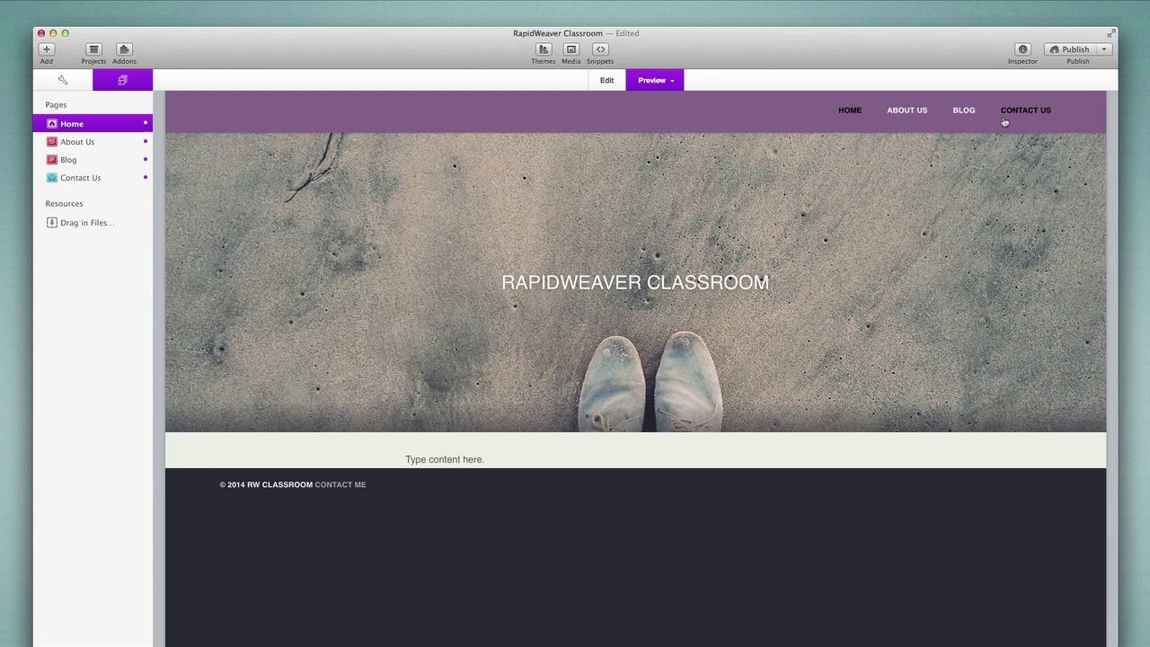
Step: Move the Blog page above About Us in the page order and preview the site navigation
{"action": "left_click", "coordinate": [622, 82]}
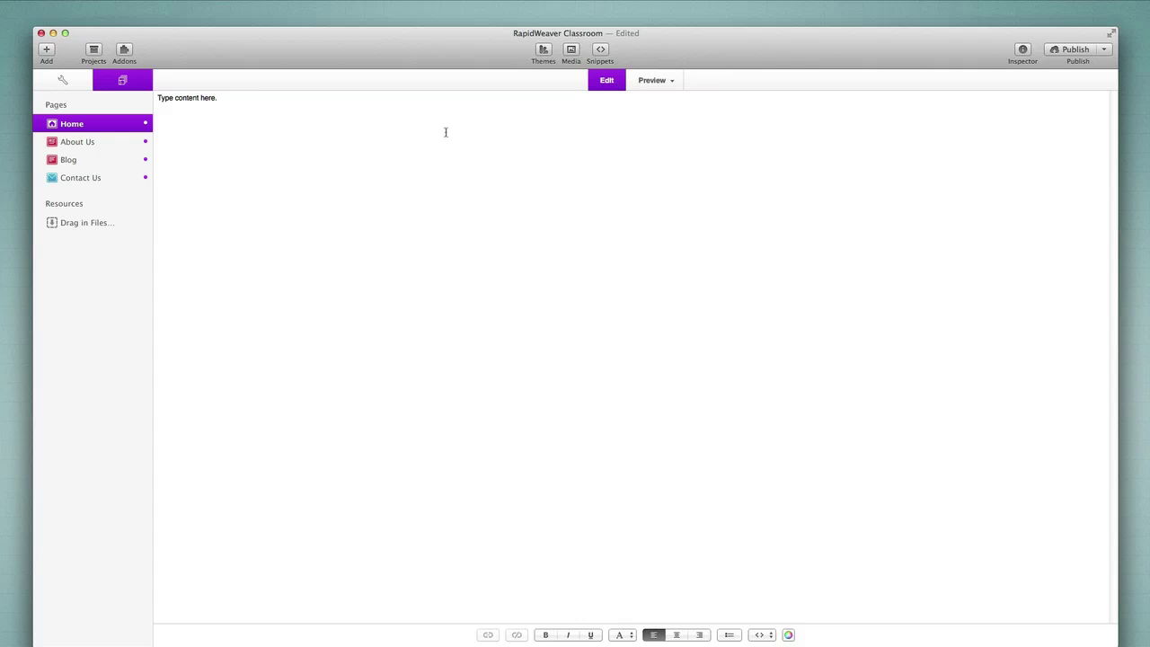
{"action": "left_click", "coordinate": [72, 165]}
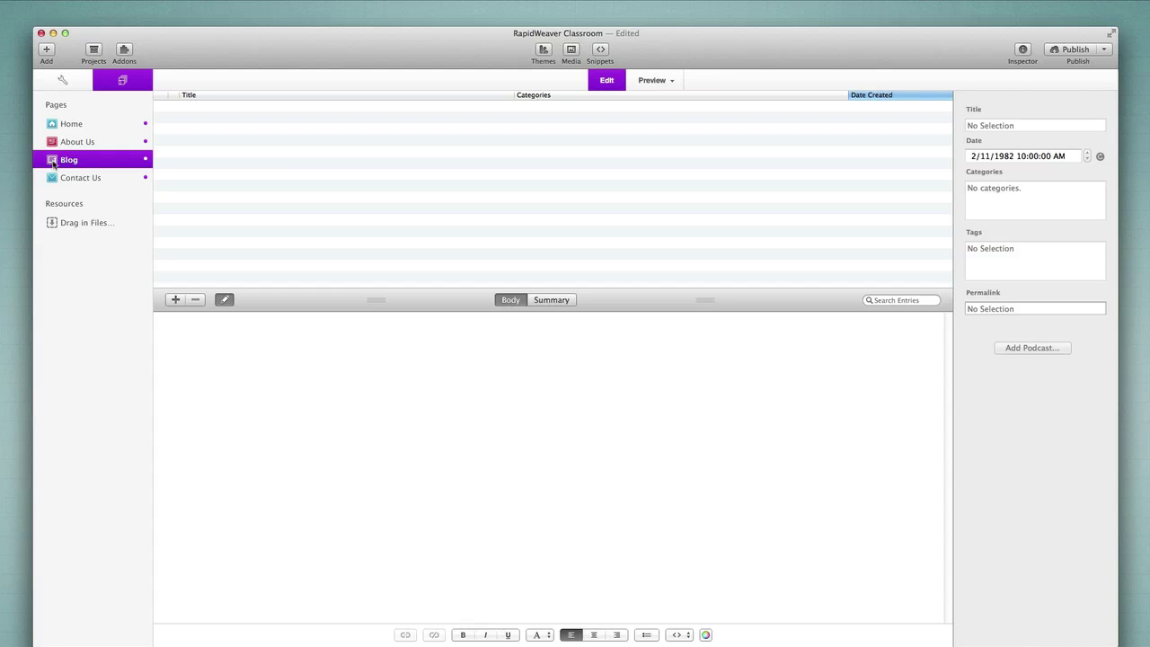
{"action": "left_click_drag", "start_coordinate": [52, 162], "coordinate": [76, 135]}
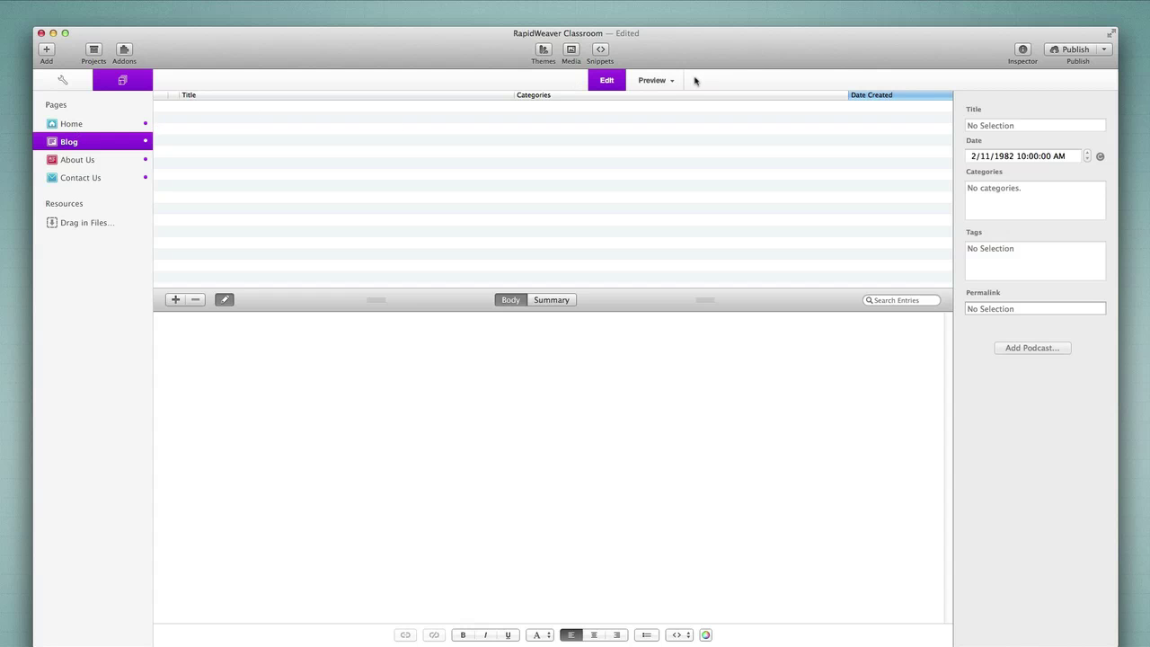
{"action": "left_click", "coordinate": [650, 81]}
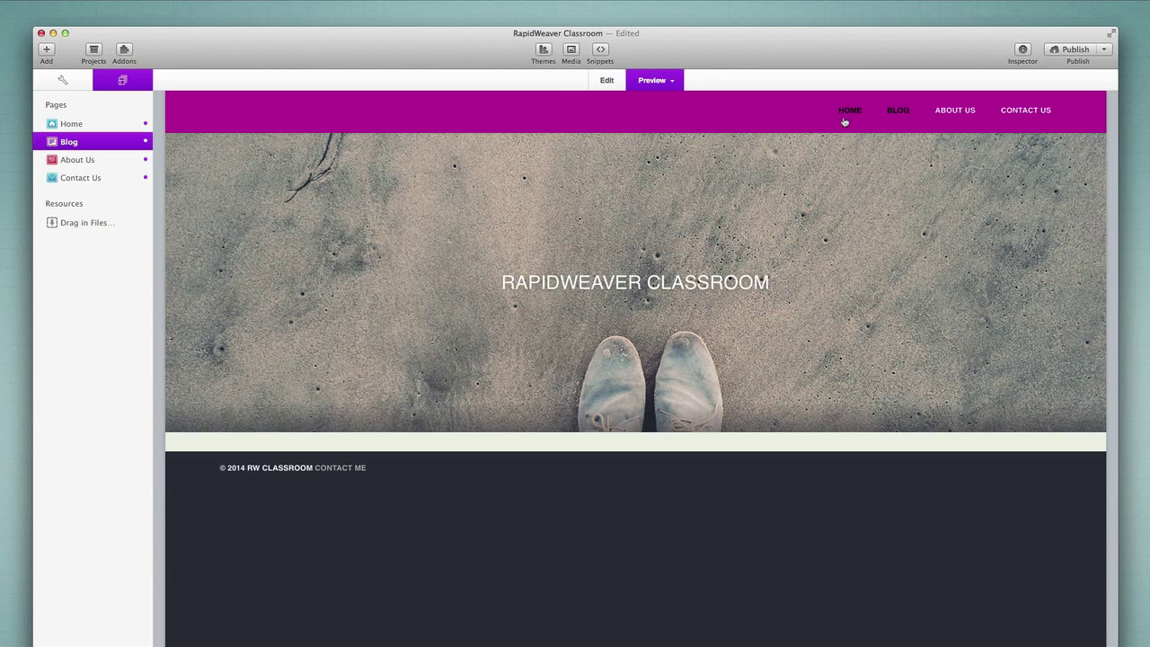
{"action": "left_click", "coordinate": [608, 83]}
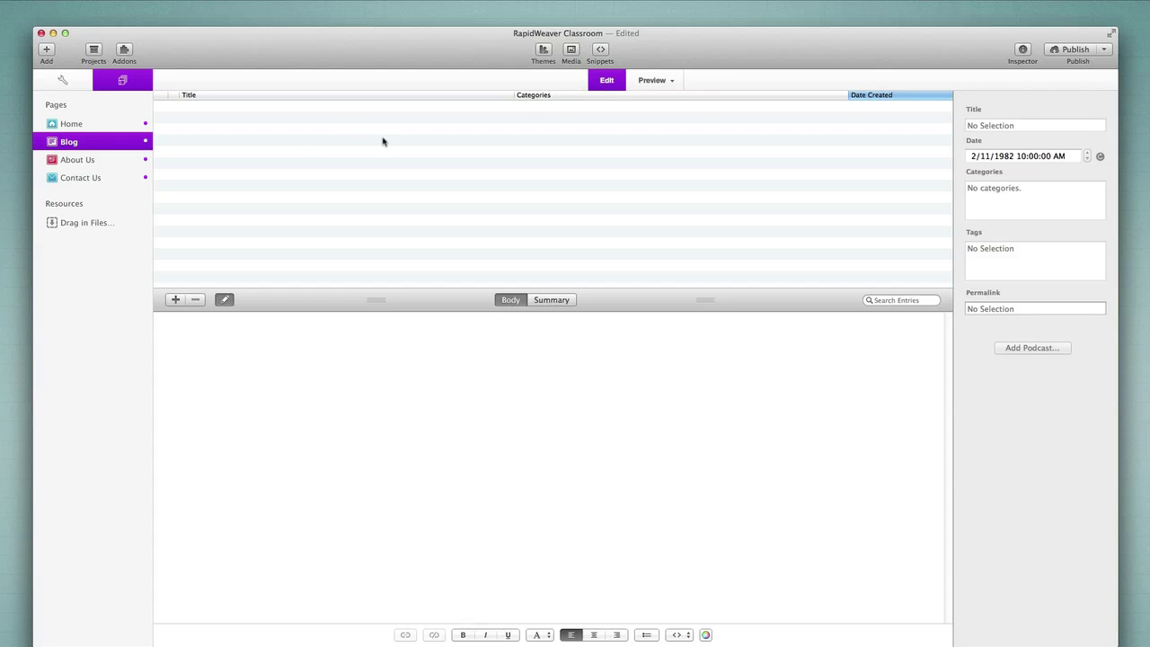
Step: Hide the Blog page from the site navigation in its general page settings and preview the page
{"action": "left_click", "coordinate": [1023, 52]}
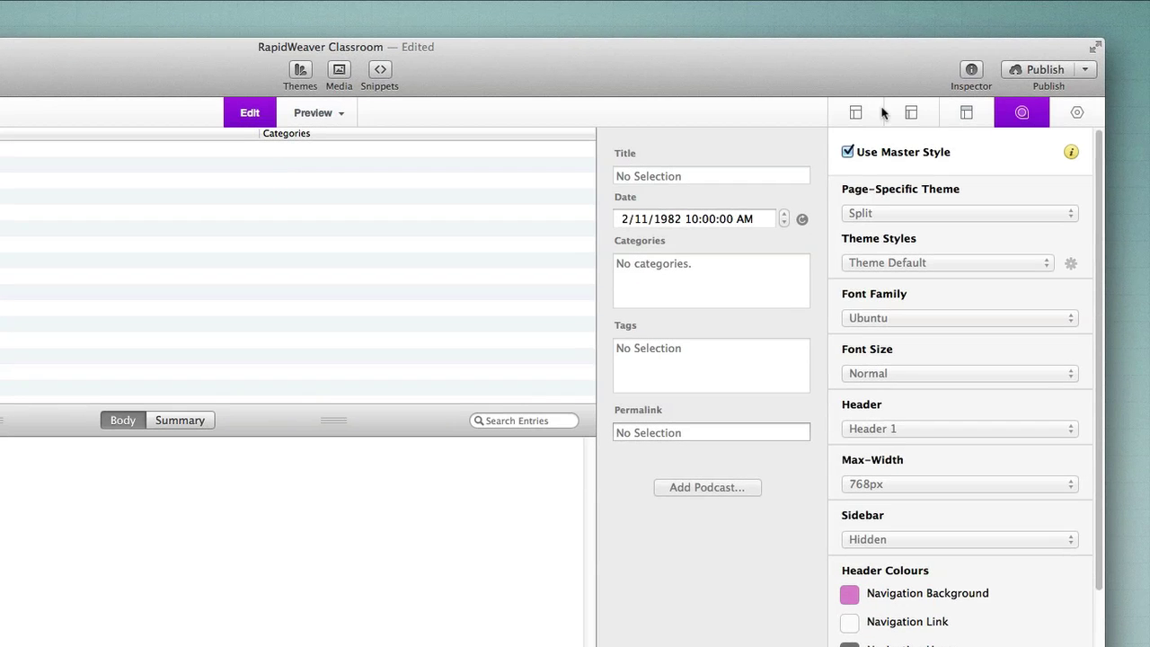
{"action": "left_click", "coordinate": [855, 114]}
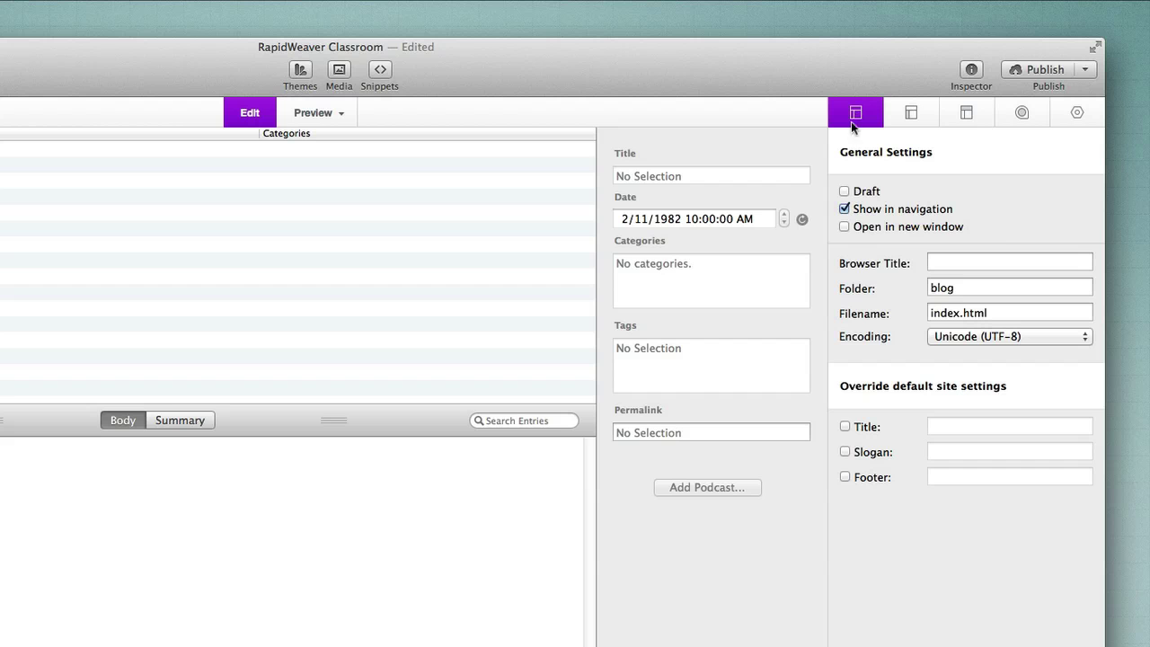
{"action": "left_click", "coordinate": [846, 210]}
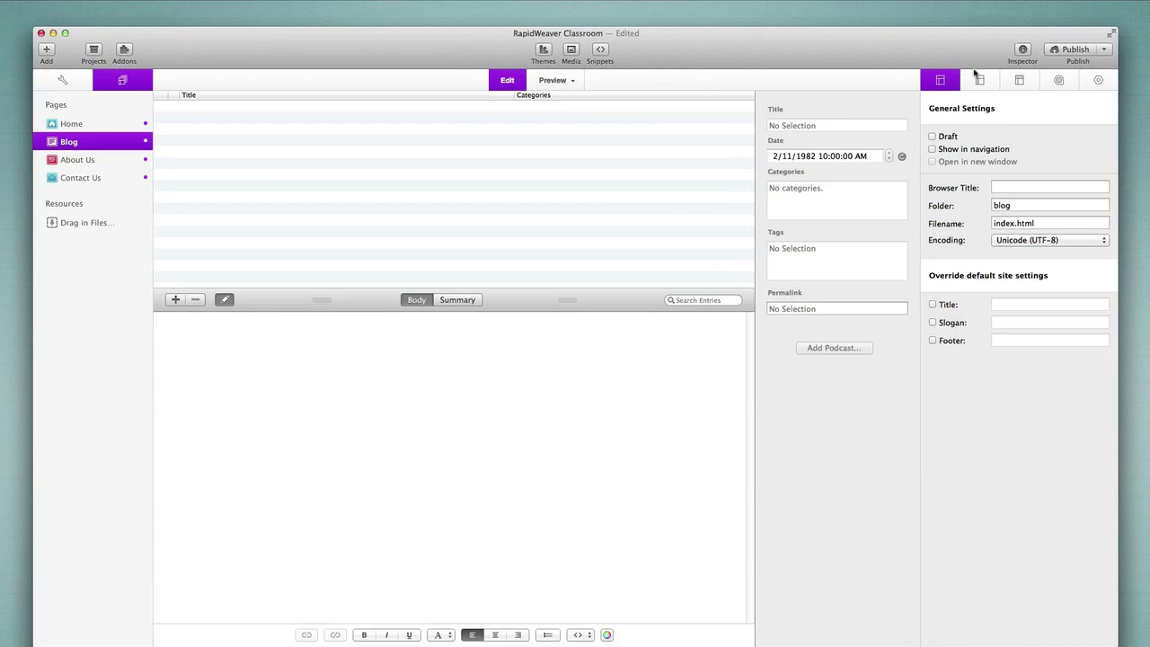
{"action": "left_click", "coordinate": [1016, 52]}
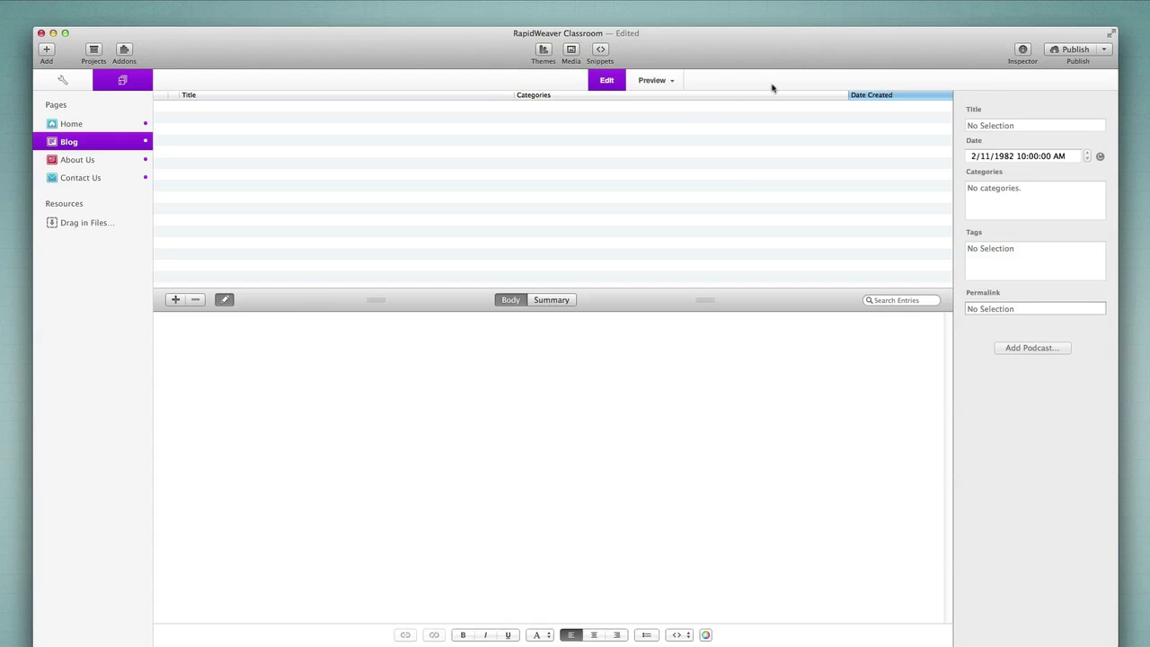
{"action": "left_click", "coordinate": [654, 80]}
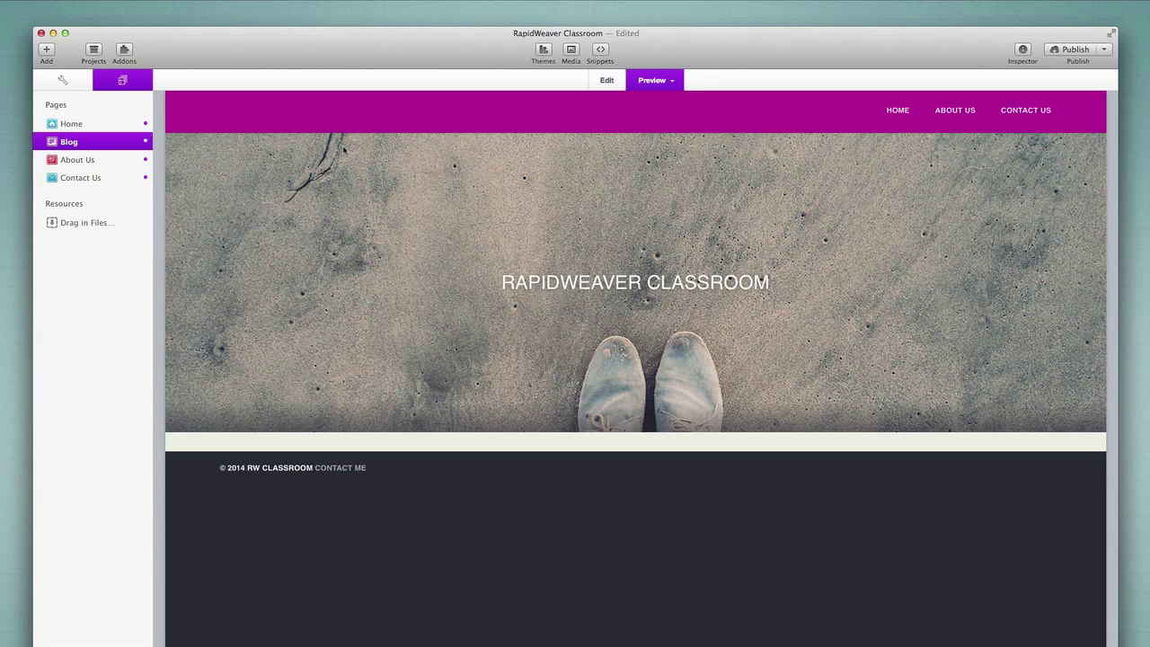
{"action": "left_click", "coordinate": [605, 83]}
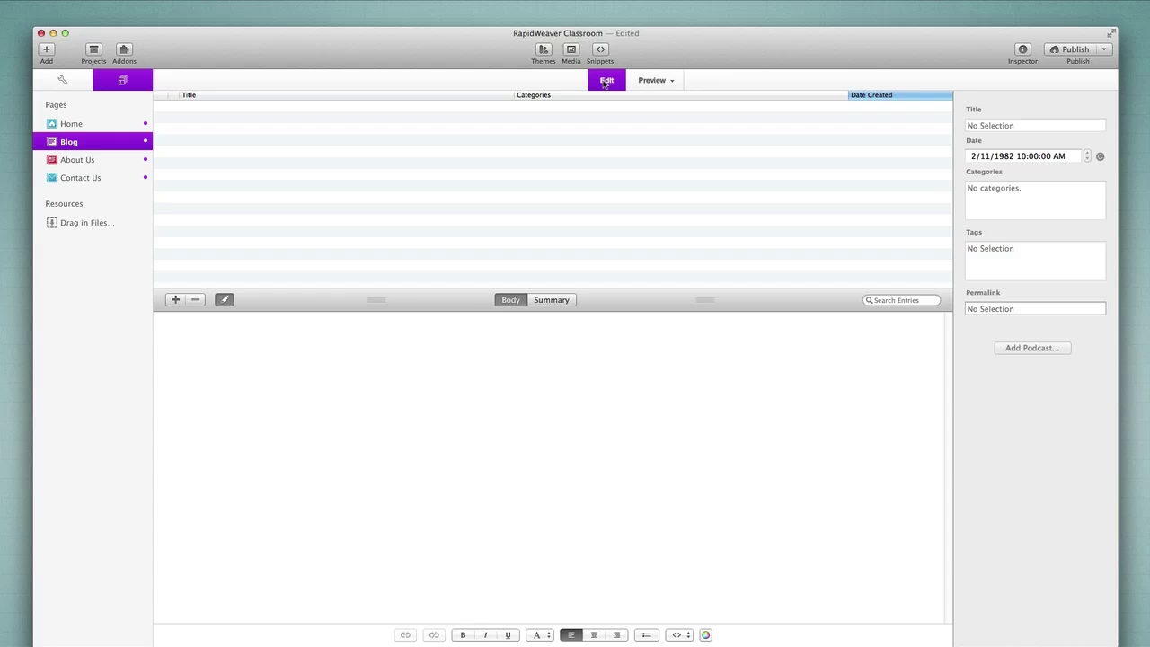
Step: Turn on Show in navigation again for the Blog page
{"action": "left_click", "coordinate": [1023, 52]}
{"action": "left_click", "coordinate": [933, 149]}
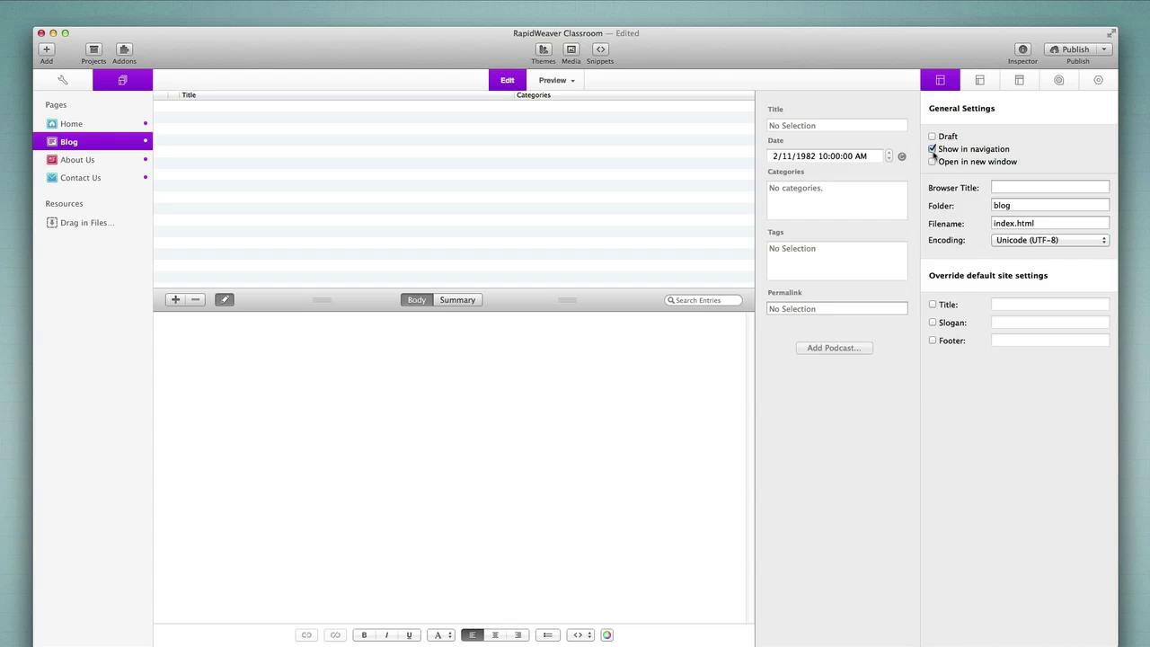
{"action": "left_click", "coordinate": [1022, 50]}
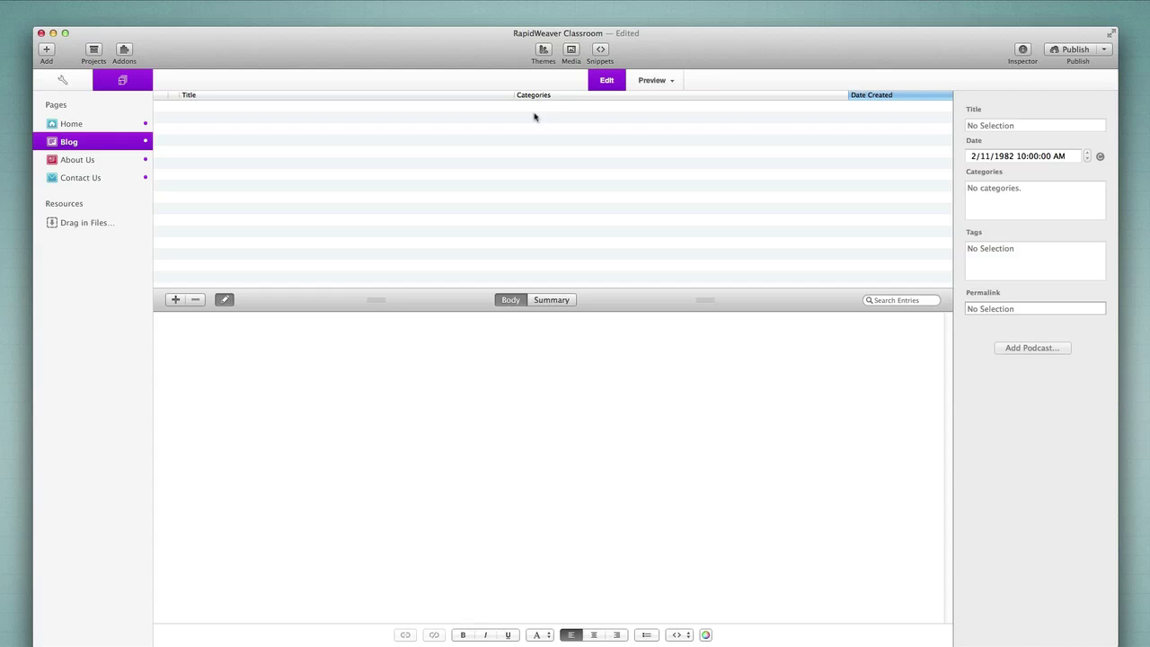
Step: Add a new Styled Text page and name it Page 2
{"action": "left_click", "coordinate": [47, 49]}
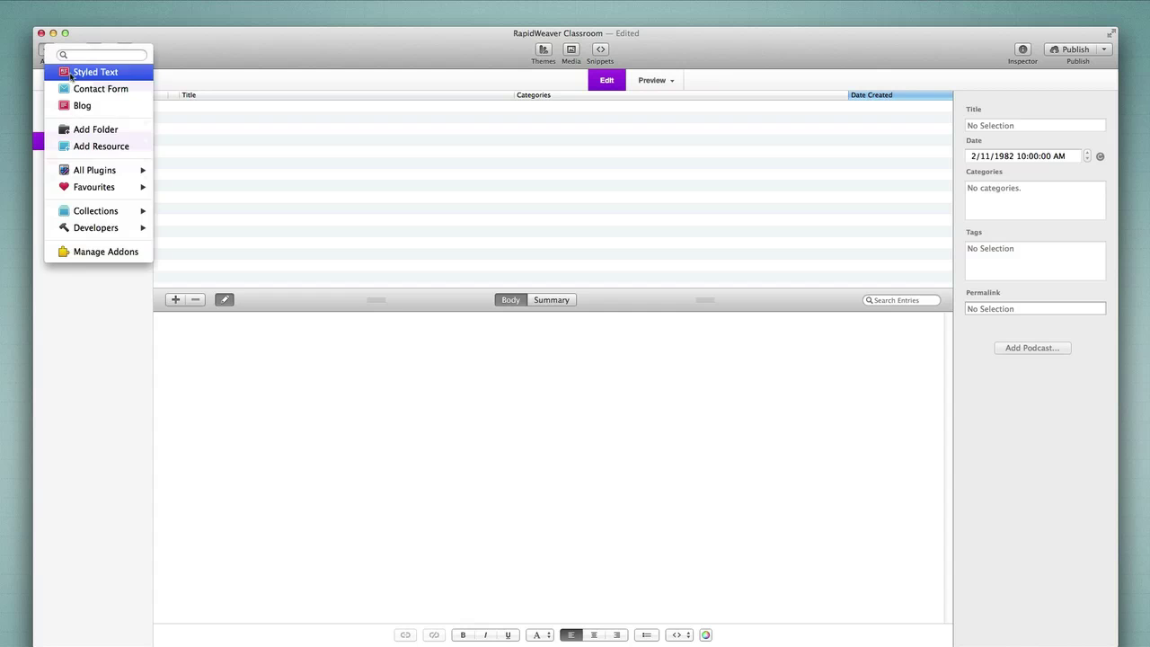
{"action": "left_click", "coordinate": [70, 76]}
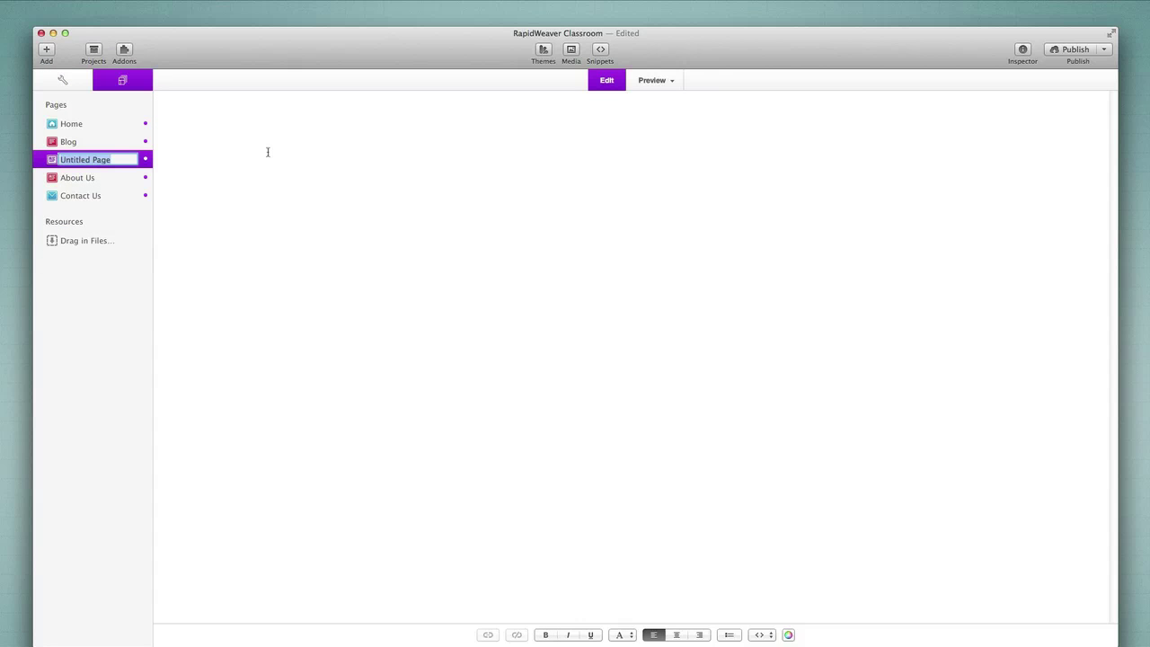
{"action": "type", "text": "Page 2"}
{"action": "key", "text": "Return"}
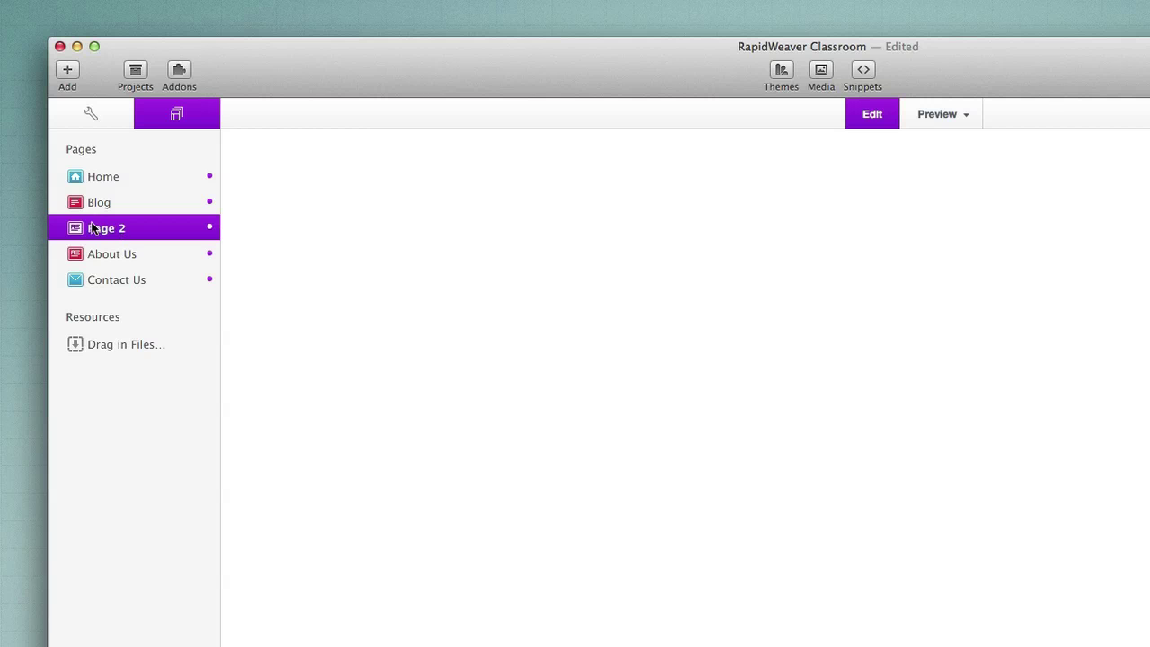
Step: Nest Page 2 beneath the Home page as a sub-page and preview Home
{"action": "left_click_drag", "start_coordinate": [93, 228], "coordinate": [122, 179]}
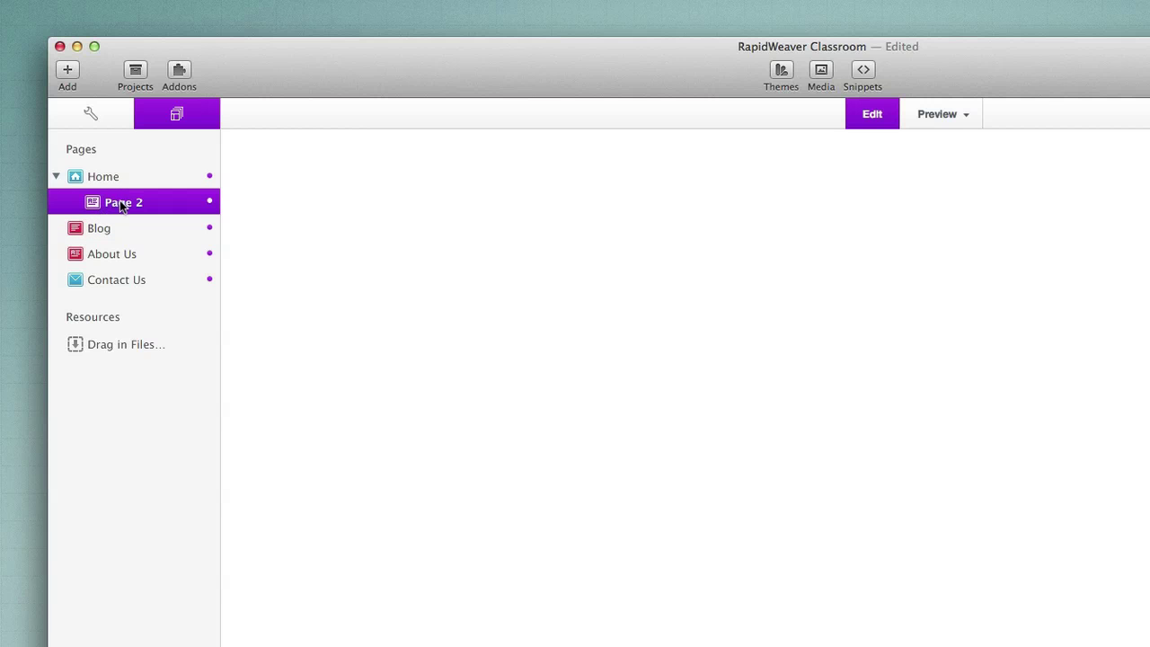
{"action": "left_click", "coordinate": [55, 176]}
{"action": "left_click", "coordinate": [54, 176]}
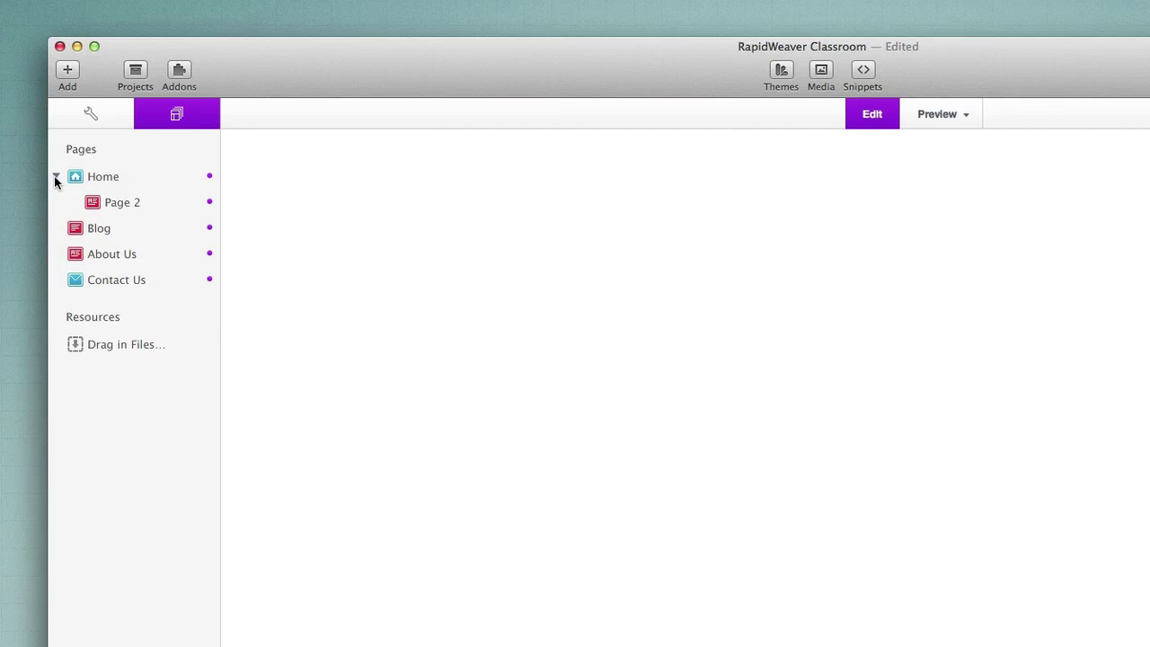
{"action": "left_click", "coordinate": [72, 123]}
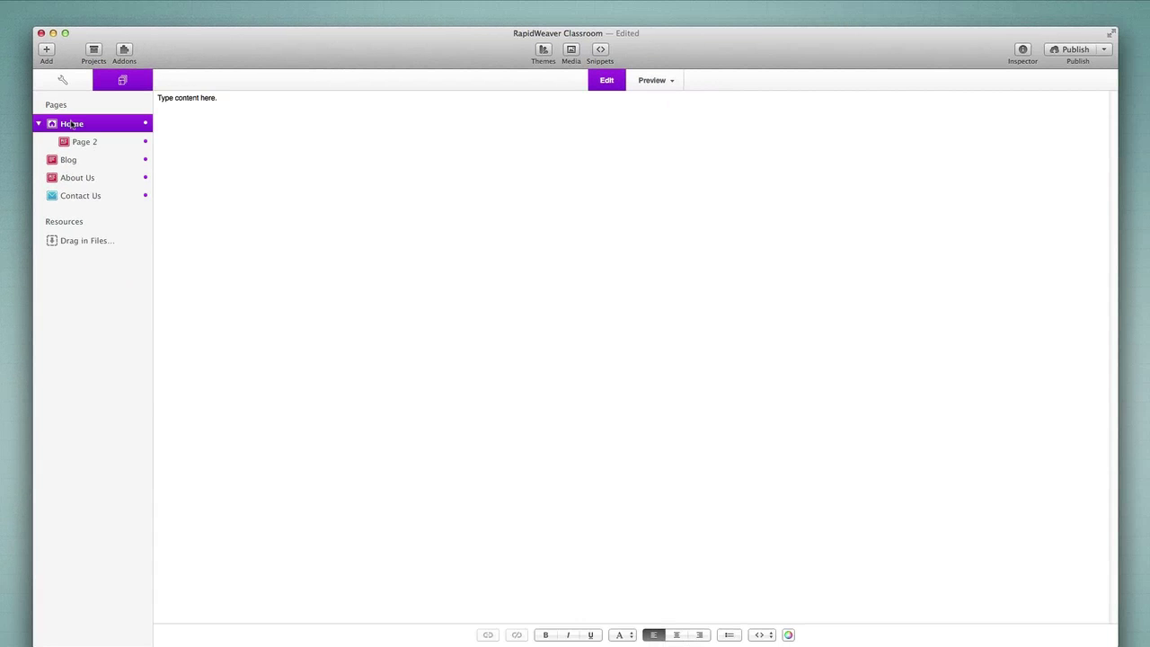
{"action": "left_click", "coordinate": [640, 81]}
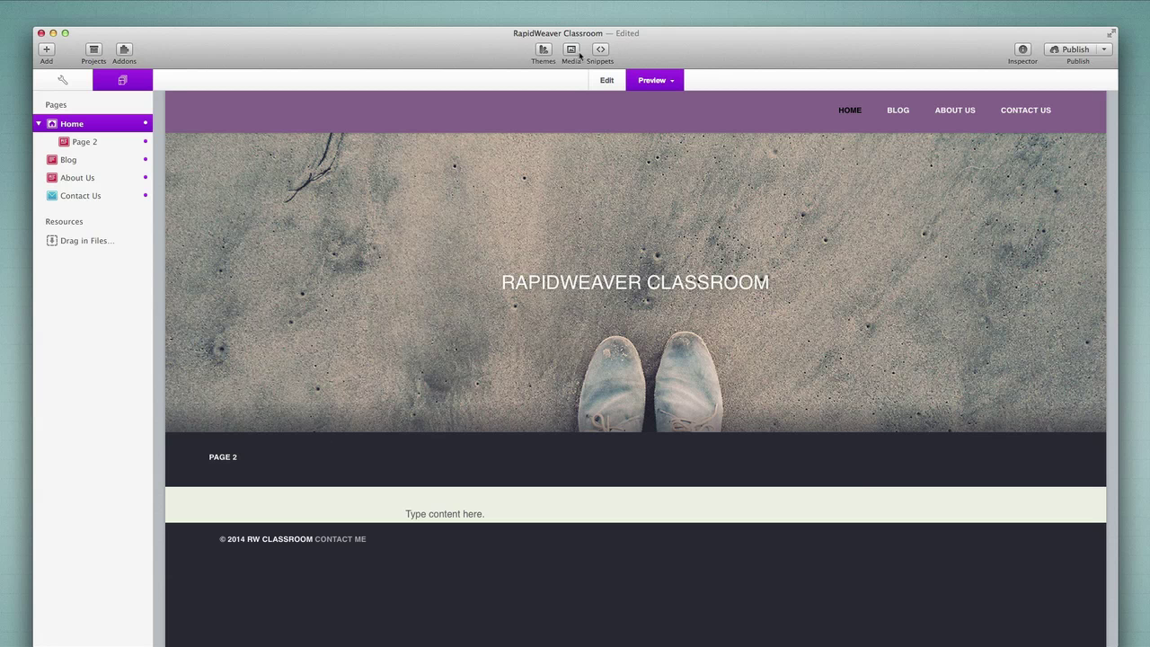
Step: Apply the Tesla theme to the site and look through the Home page preview down to its footer
{"action": "left_click", "coordinate": [545, 52]}
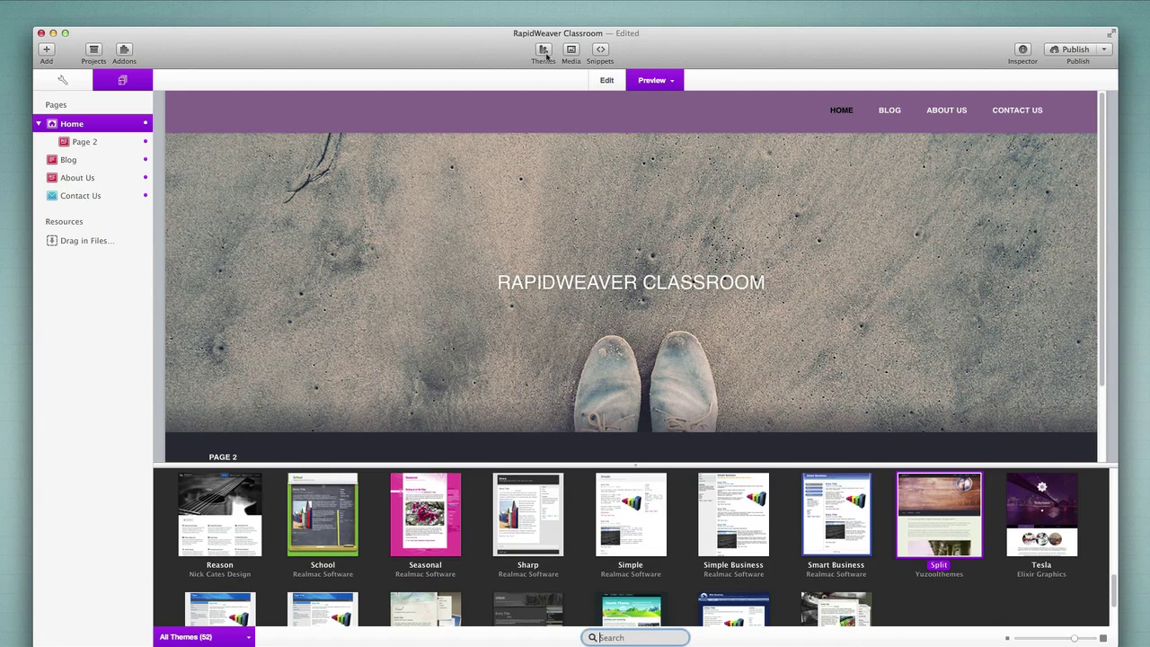
{"action": "left_click", "coordinate": [1048, 505]}
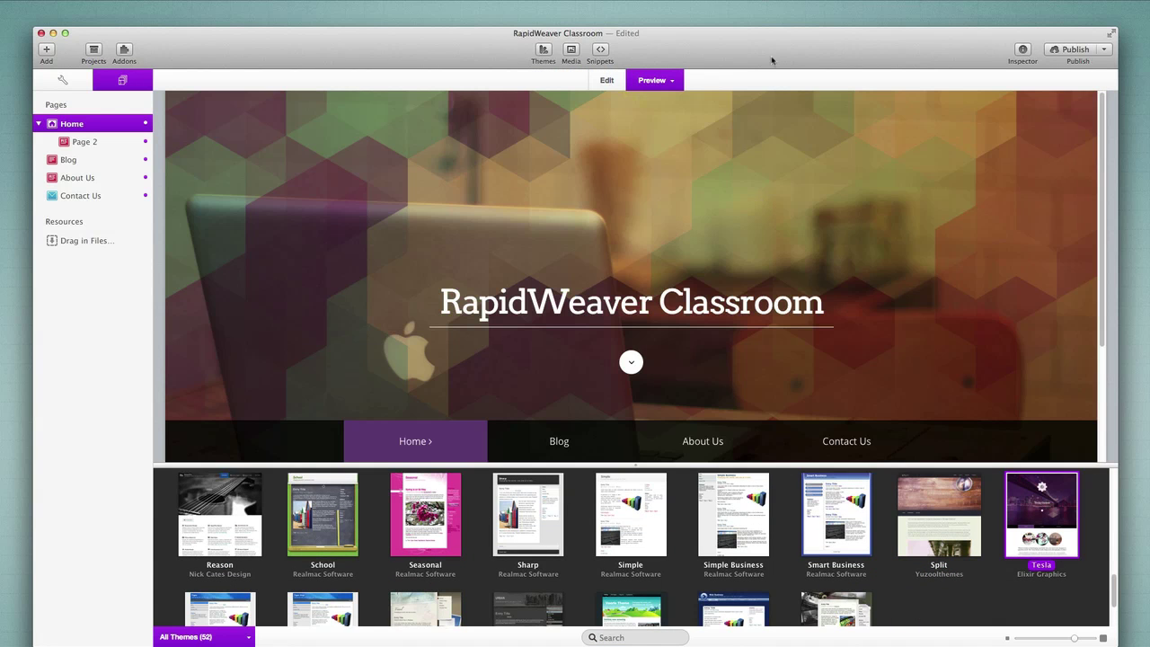
{"action": "left_click", "coordinate": [544, 50]}
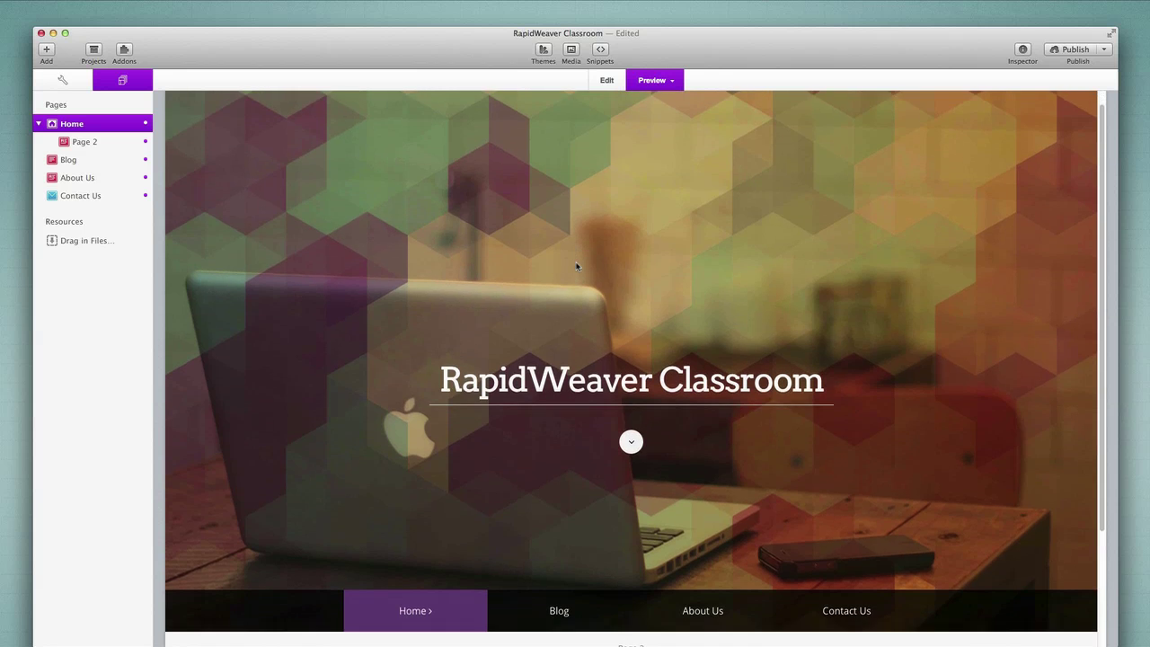
{"action": "scroll", "coordinate": [577, 266], "scroll_direction": "down", "scroll_amount": 3}
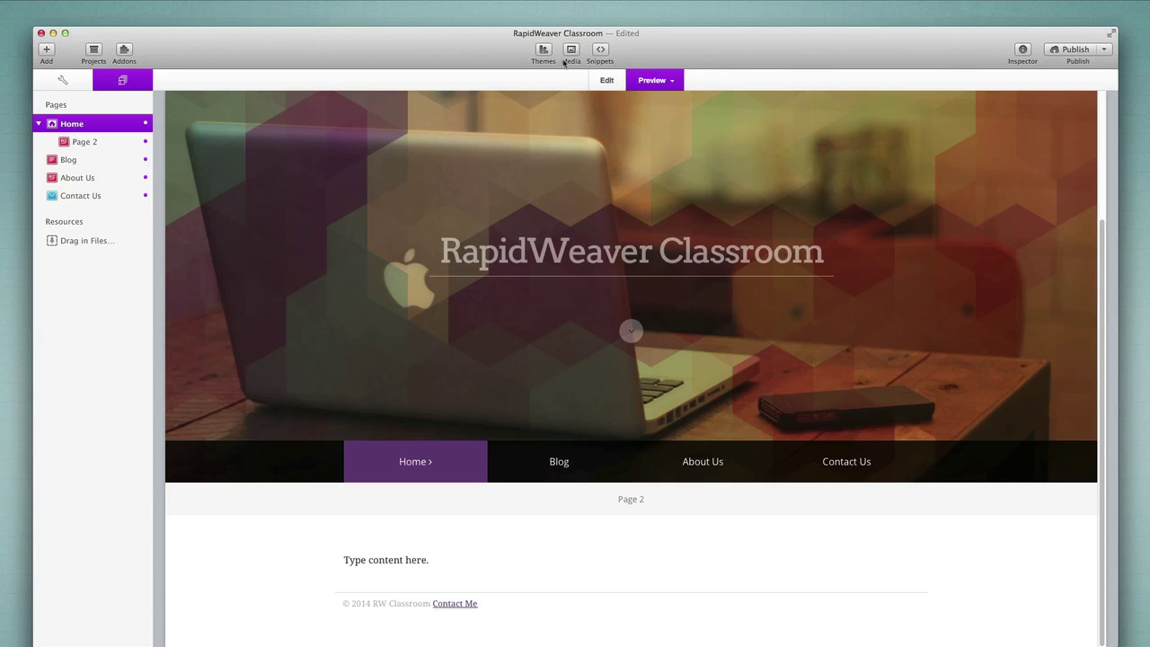
Step: Duplicate Page 2 under Home and name the copy Page 3
{"action": "left_click", "coordinate": [602, 82]}
{"action": "left_click", "coordinate": [95, 143]}
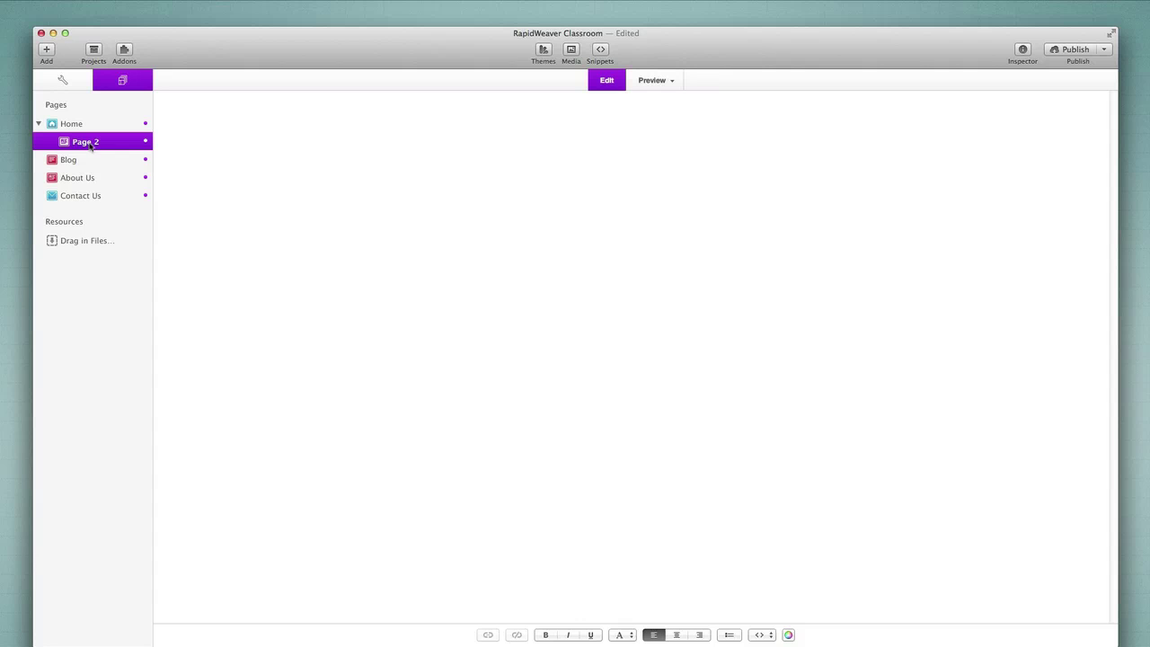
{"action": "right_click", "coordinate": [85, 144]}
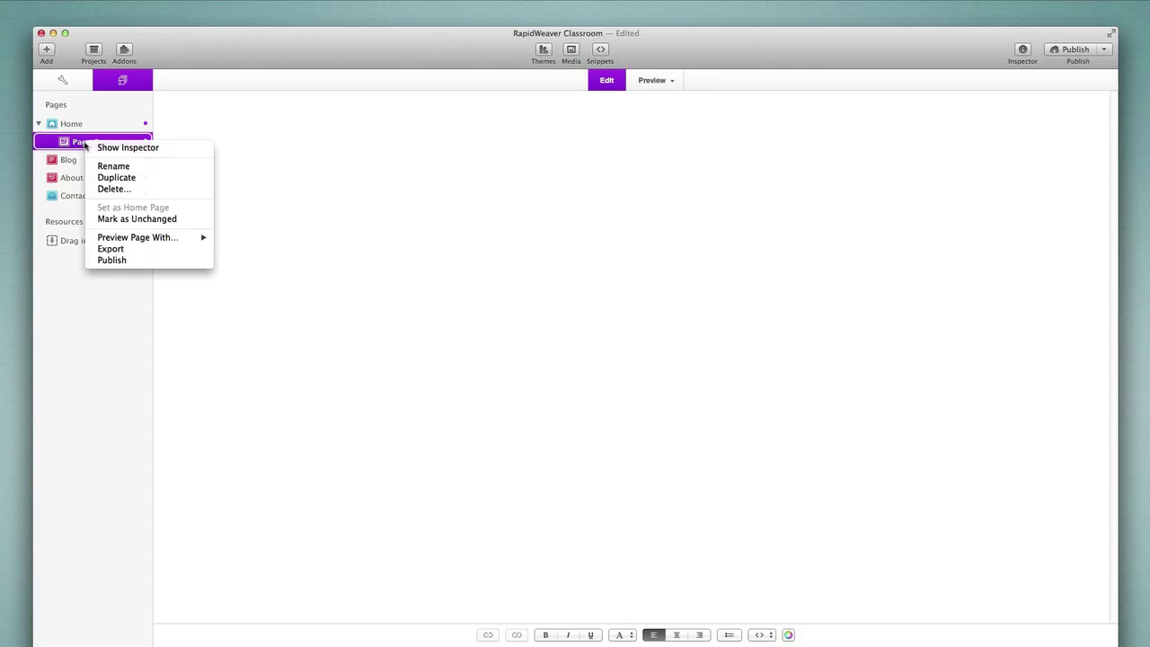
{"action": "left_click", "coordinate": [110, 179]}
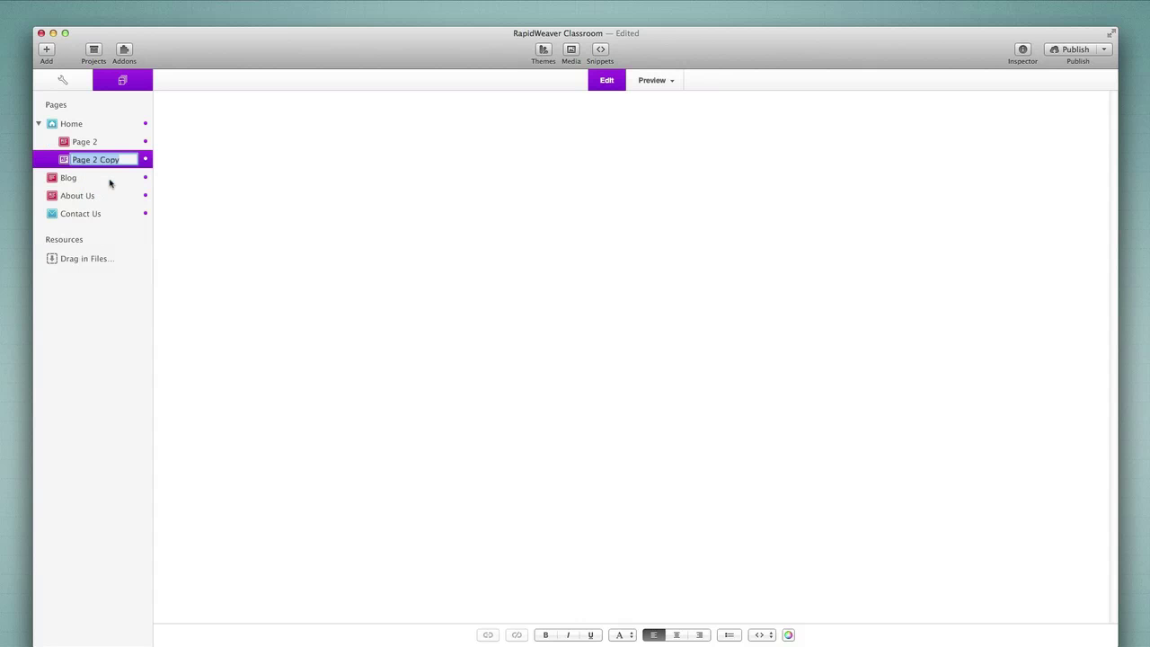
{"action": "type", "text": "Page 3"}
{"action": "key", "text": "Return"}
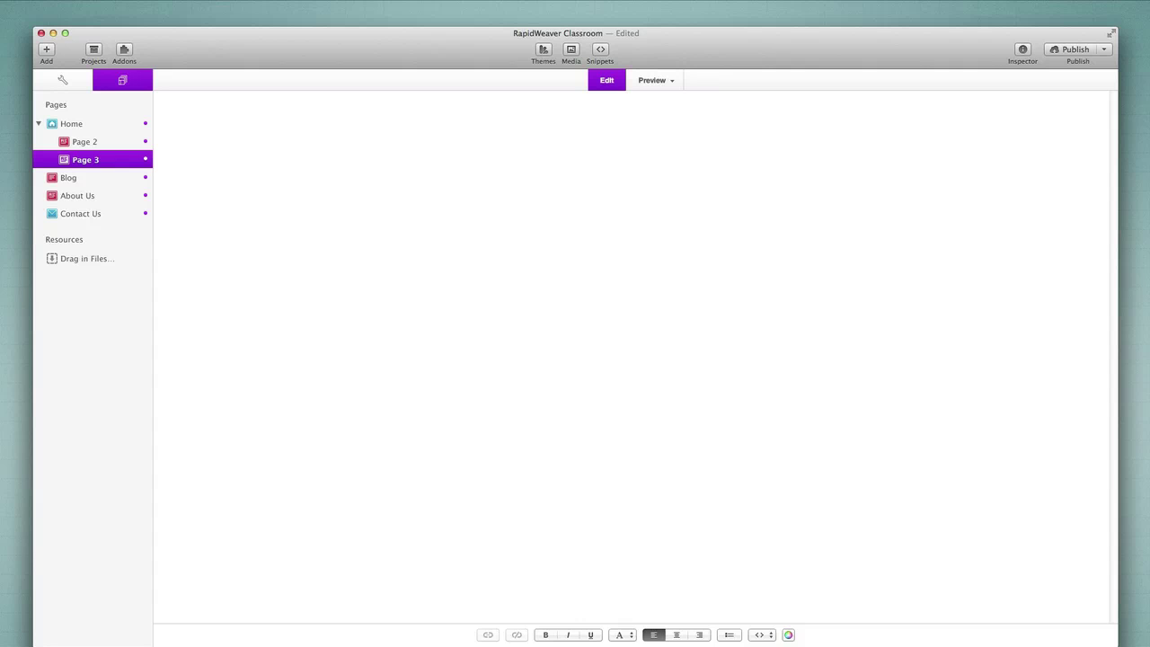
Step: Duplicate Page 3 under Home, name the copy Page 4, and open the Home page for editing
{"action": "right_click", "coordinate": [88, 159]}
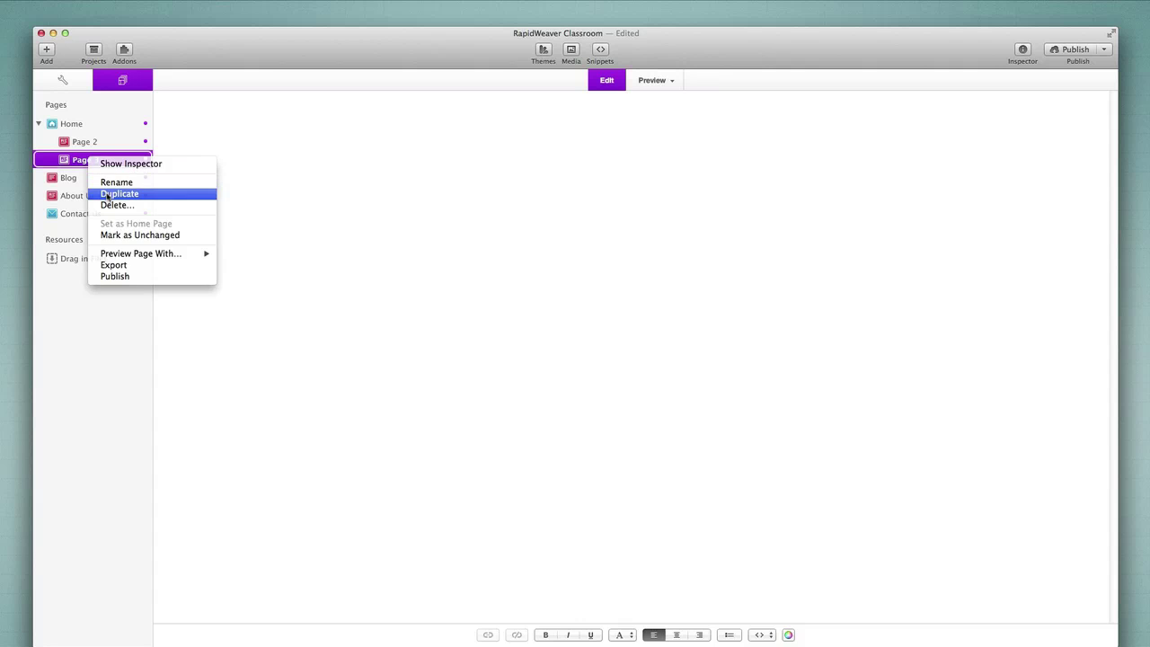
{"action": "left_click", "coordinate": [106, 193]}
{"action": "type", "text": "Page 3"}
{"action": "key", "text": "Return"}
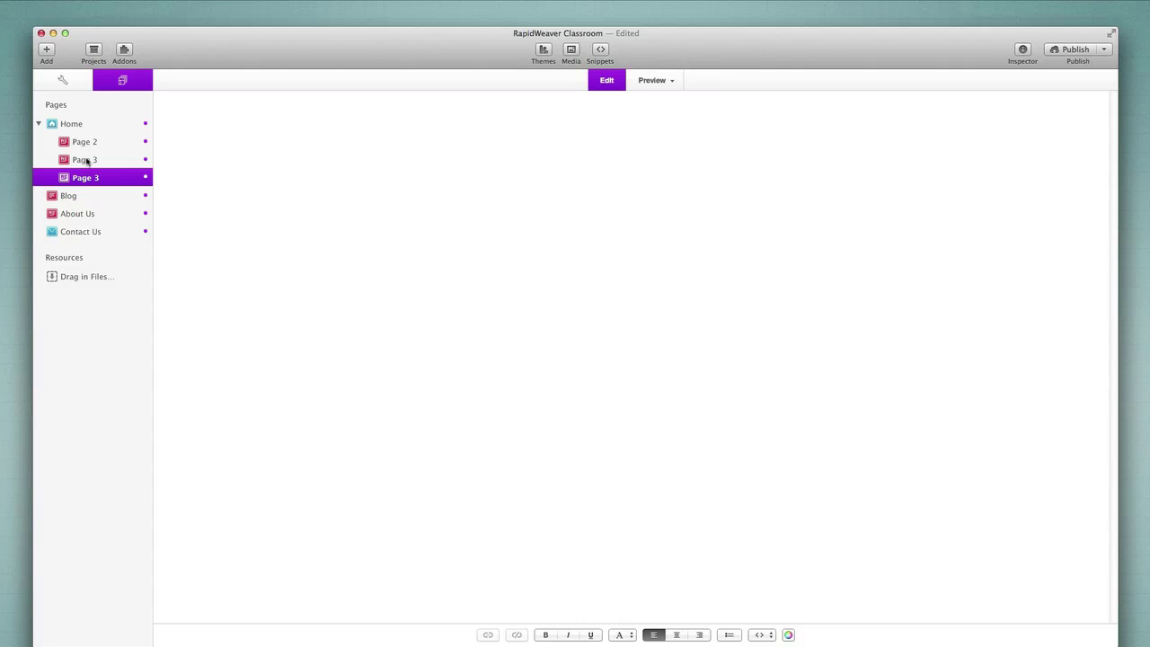
{"action": "left_click", "coordinate": [91, 181]}
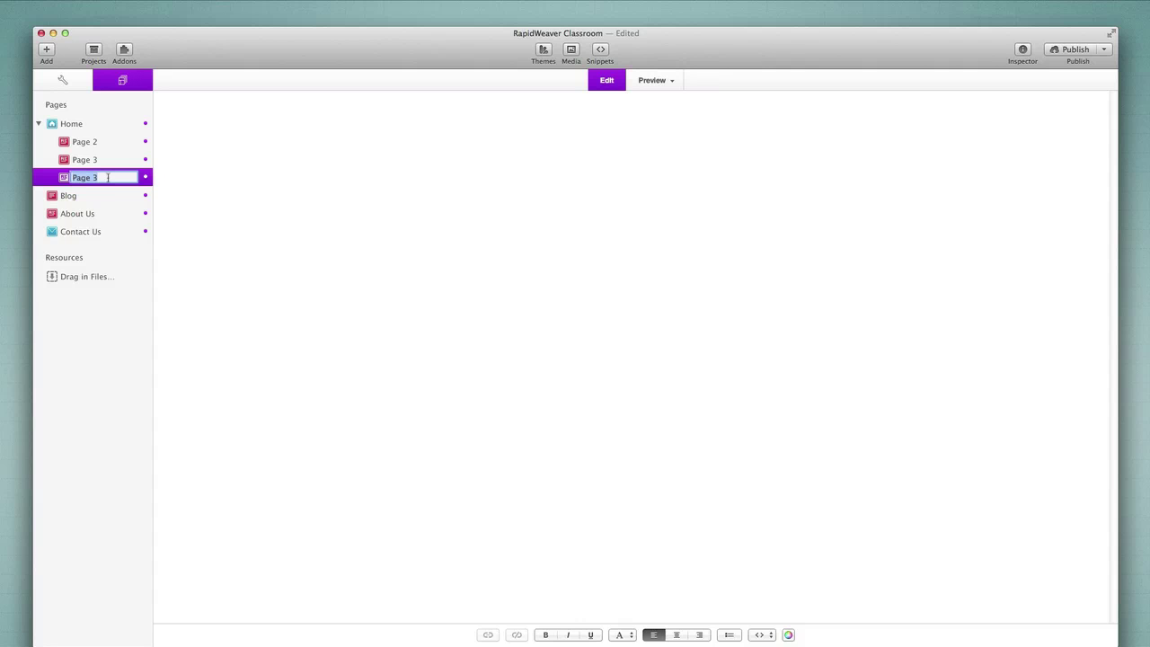
{"action": "key", "text": "Right"}
{"action": "key", "text": "BackSpace"}
{"action": "type", "text": "4"}
{"action": "key", "text": "Return"}
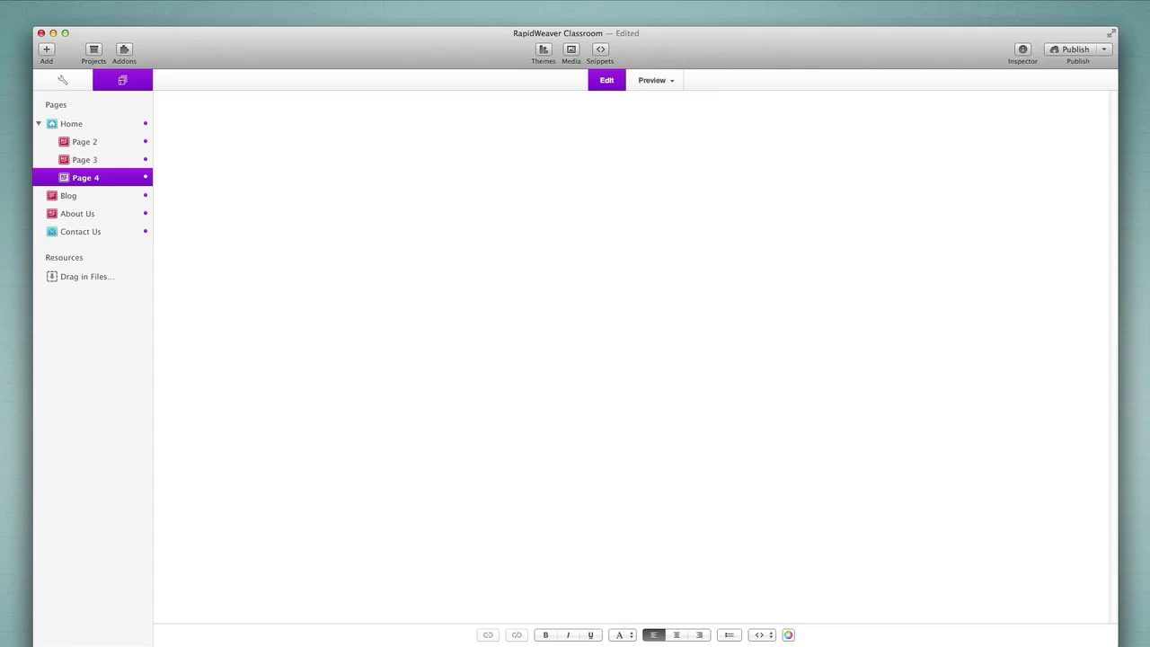
{"action": "left_click", "coordinate": [76, 126]}
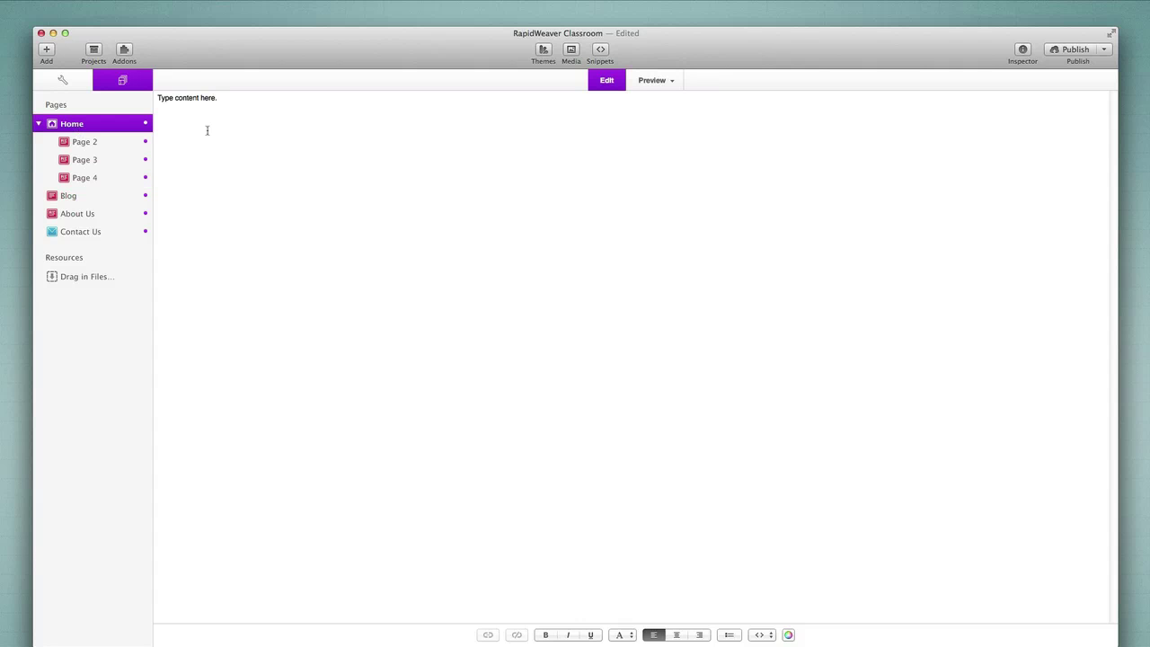
Step: Preview the Home page and view its main navigation with the row of sub-pages beneath it
{"action": "left_click", "coordinate": [646, 81]}
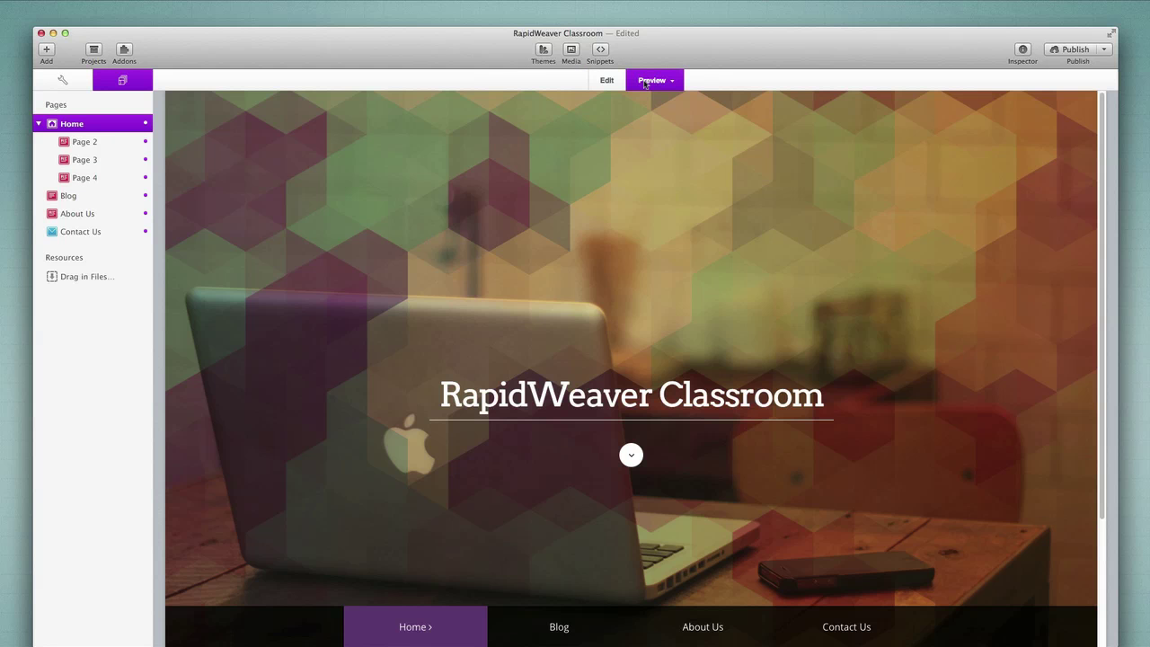
{"action": "scroll", "coordinate": [559, 285], "scroll_direction": "down", "scroll_amount": 3}
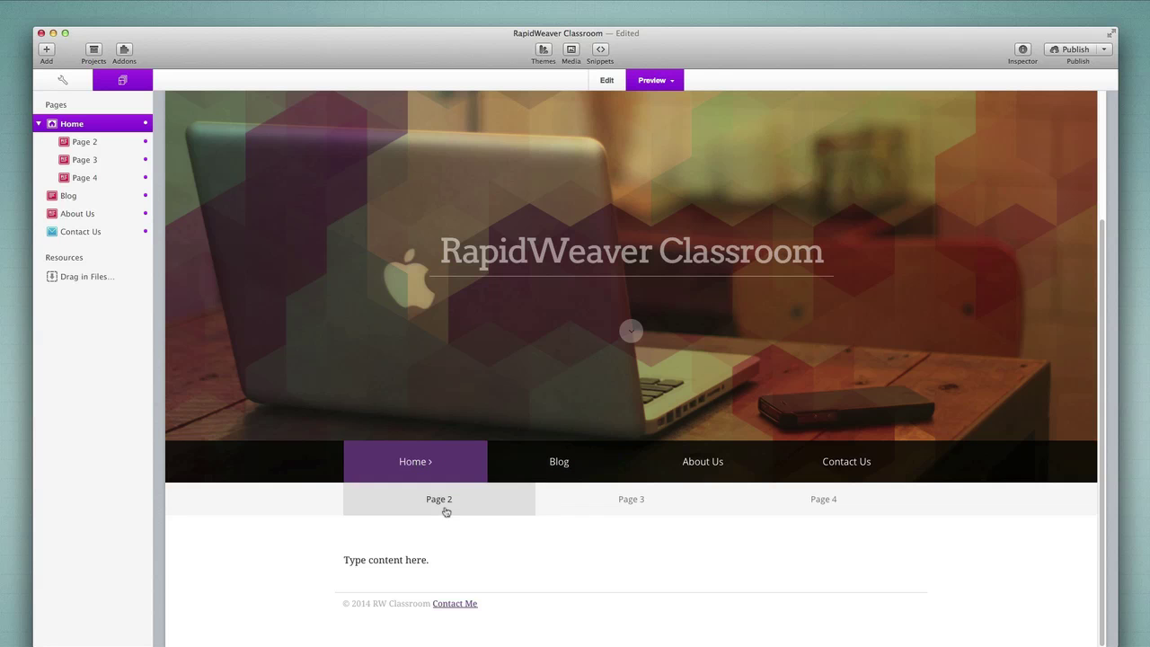
Step: Apply the Allegro theme to the site and reveal the sub-pages under Home in the previewed navigation
{"action": "left_click", "coordinate": [543, 51]}
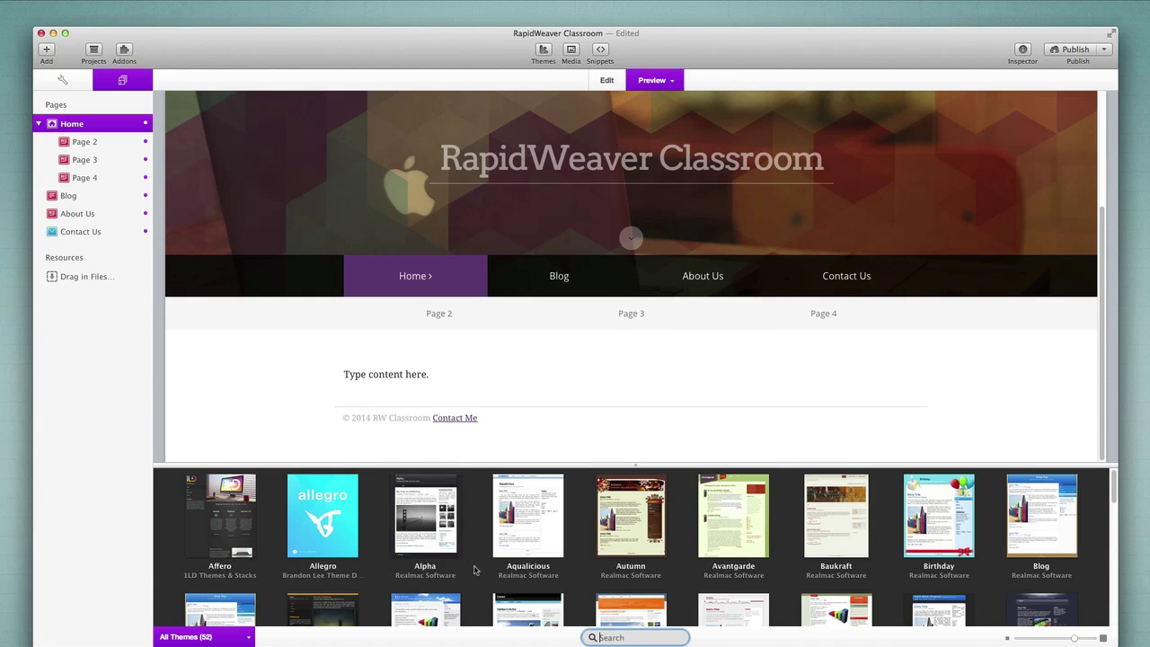
{"action": "left_click", "coordinate": [338, 514]}
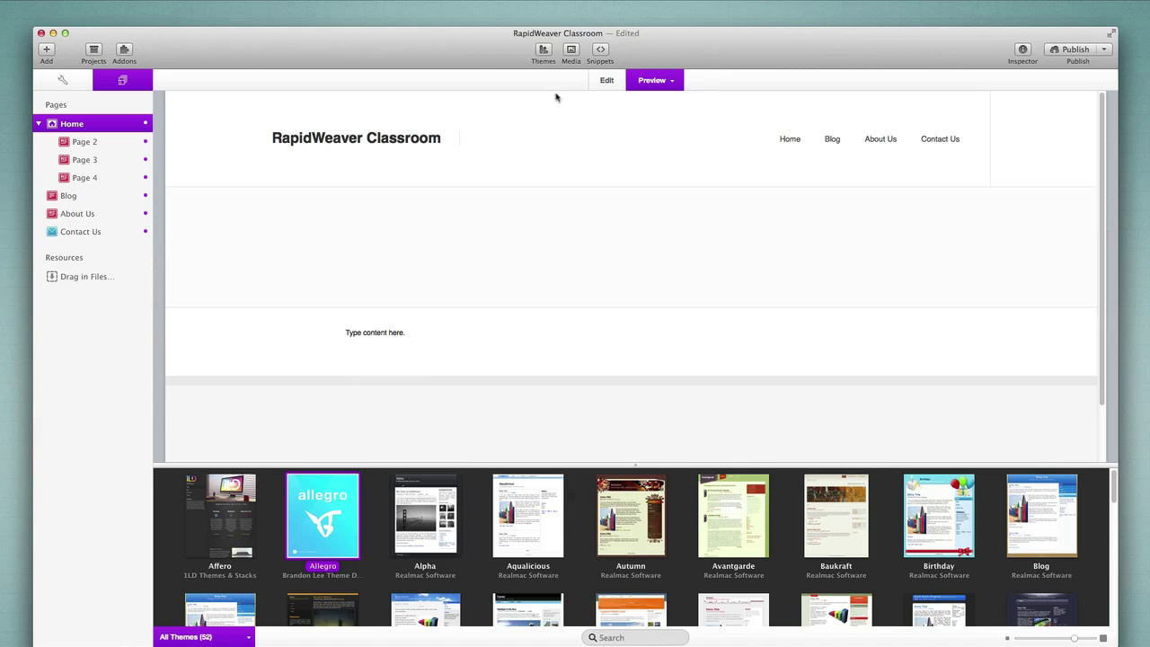
{"action": "left_click", "coordinate": [547, 52]}
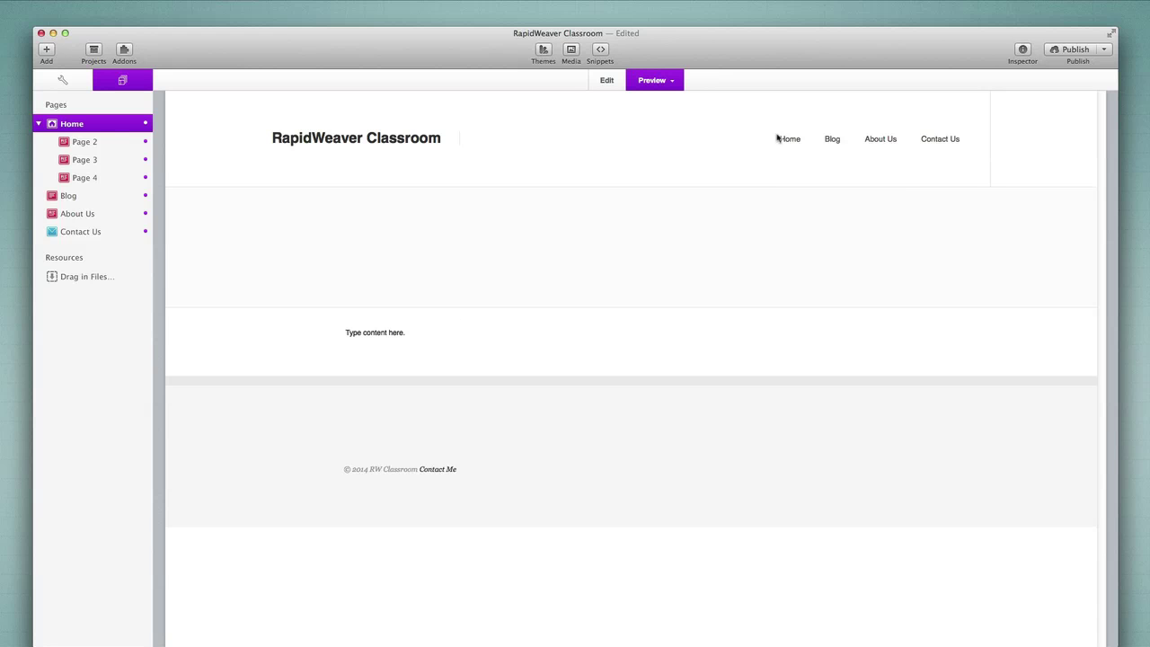
{"action": "mouse_move", "coordinate": [791, 142]}
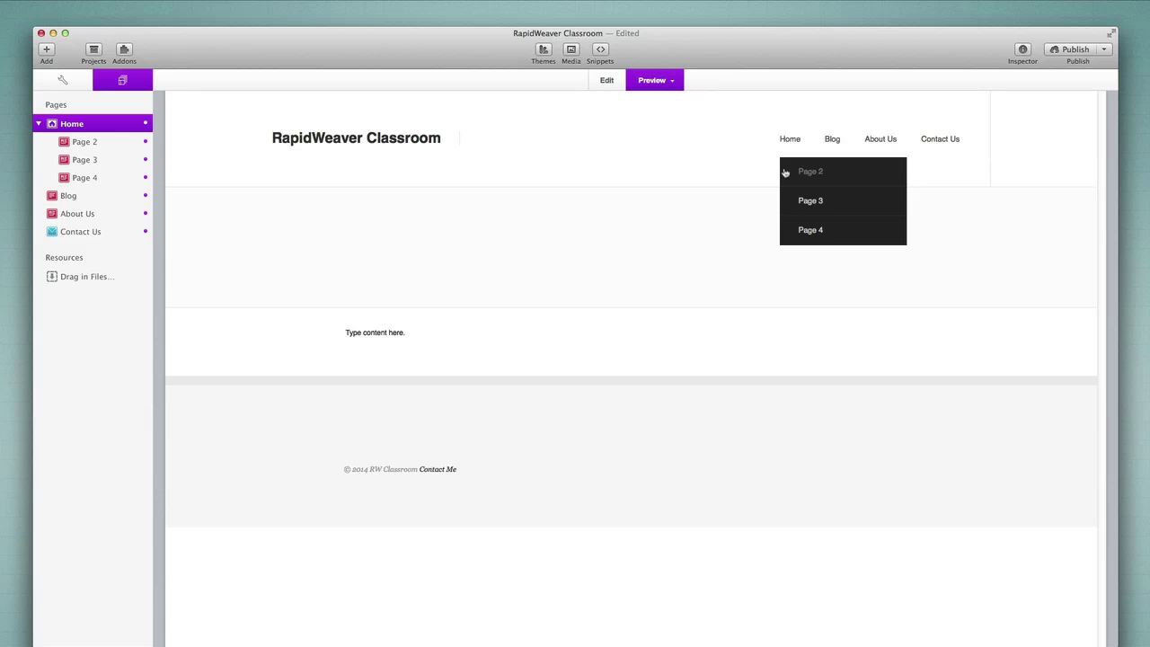
Step: Apply the Affero theme, open Home's sub-page list in the previewed navigation and return to the main list
{"action": "left_click", "coordinate": [542, 52]}
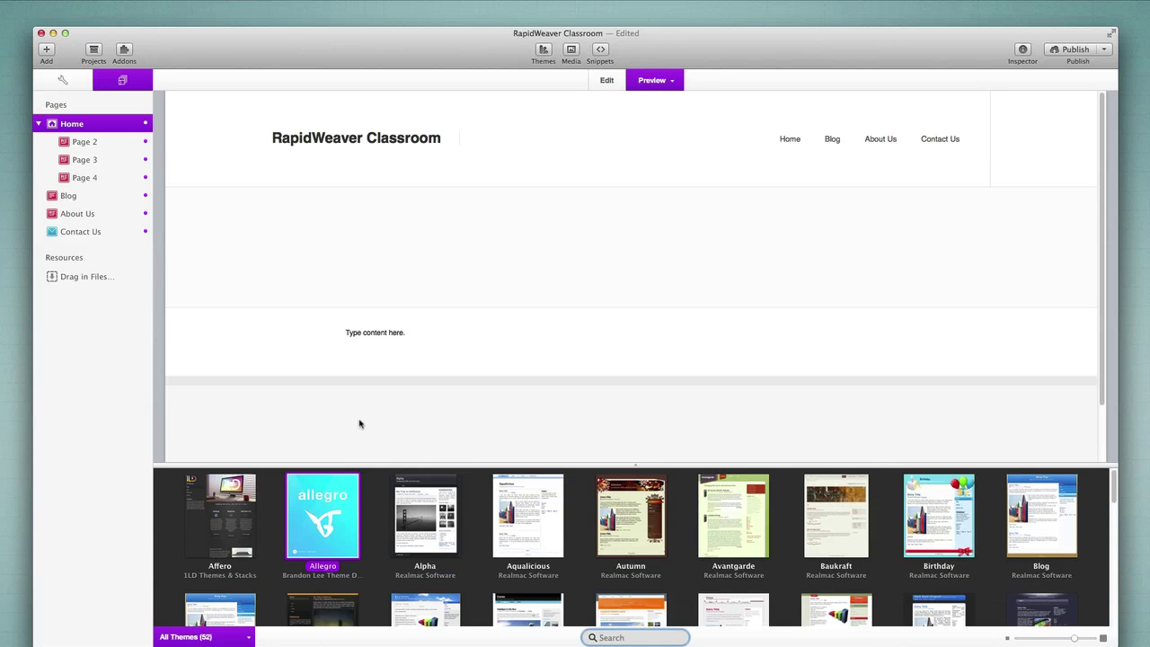
{"action": "left_click", "coordinate": [239, 519]}
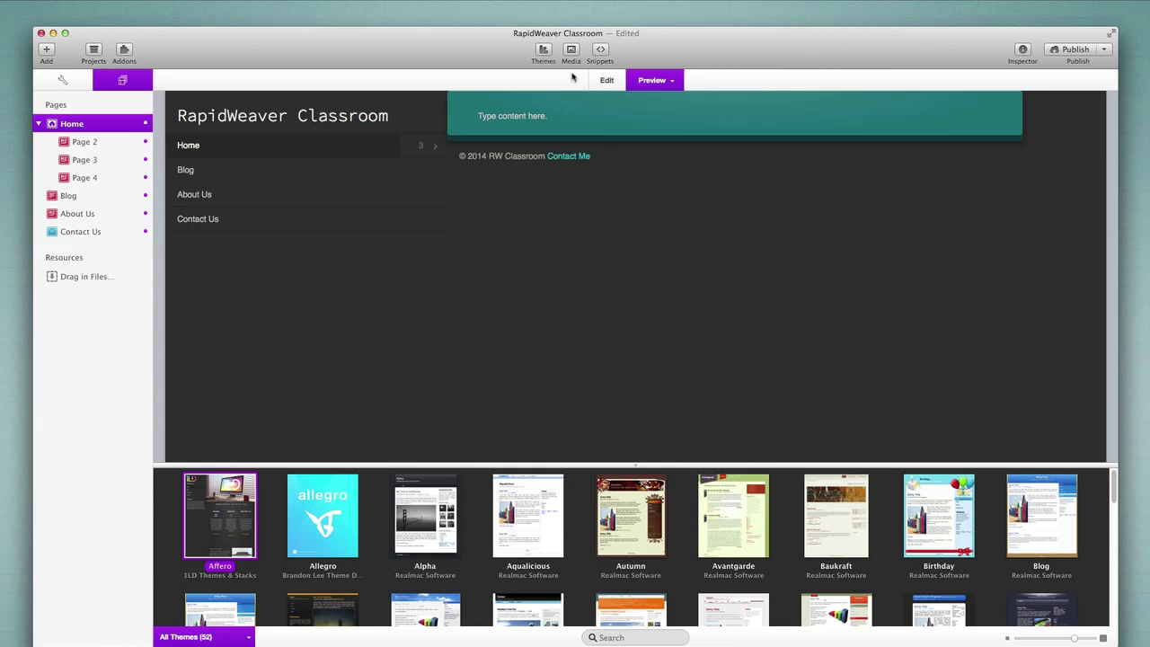
{"action": "left_click", "coordinate": [545, 51]}
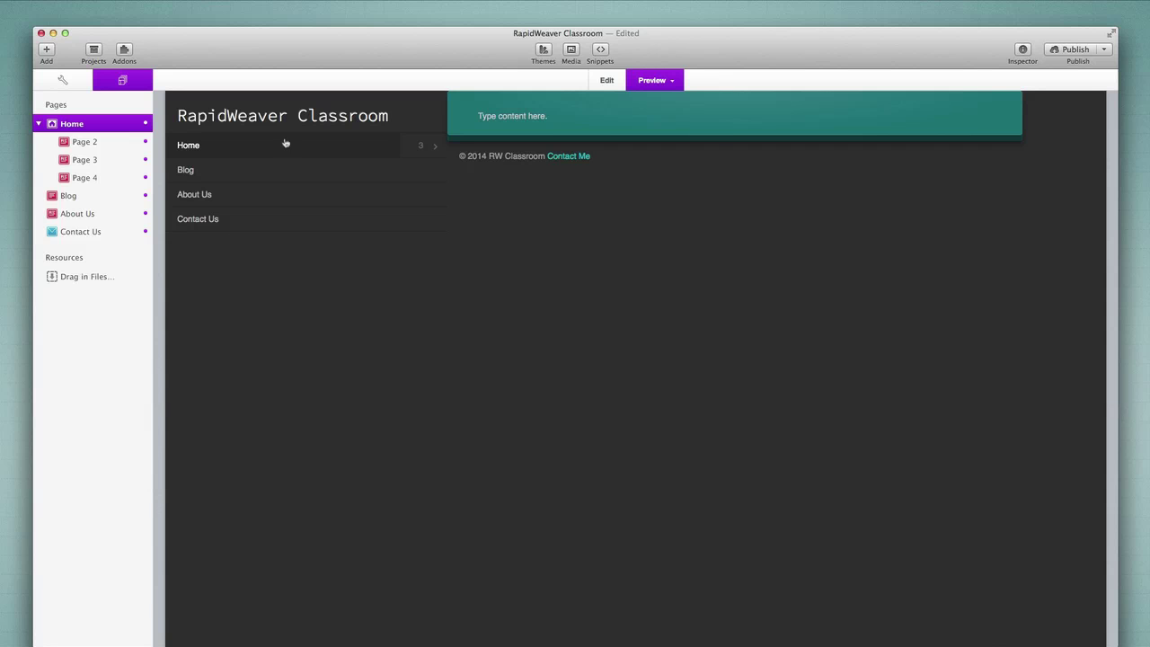
{"action": "left_click", "coordinate": [423, 148]}
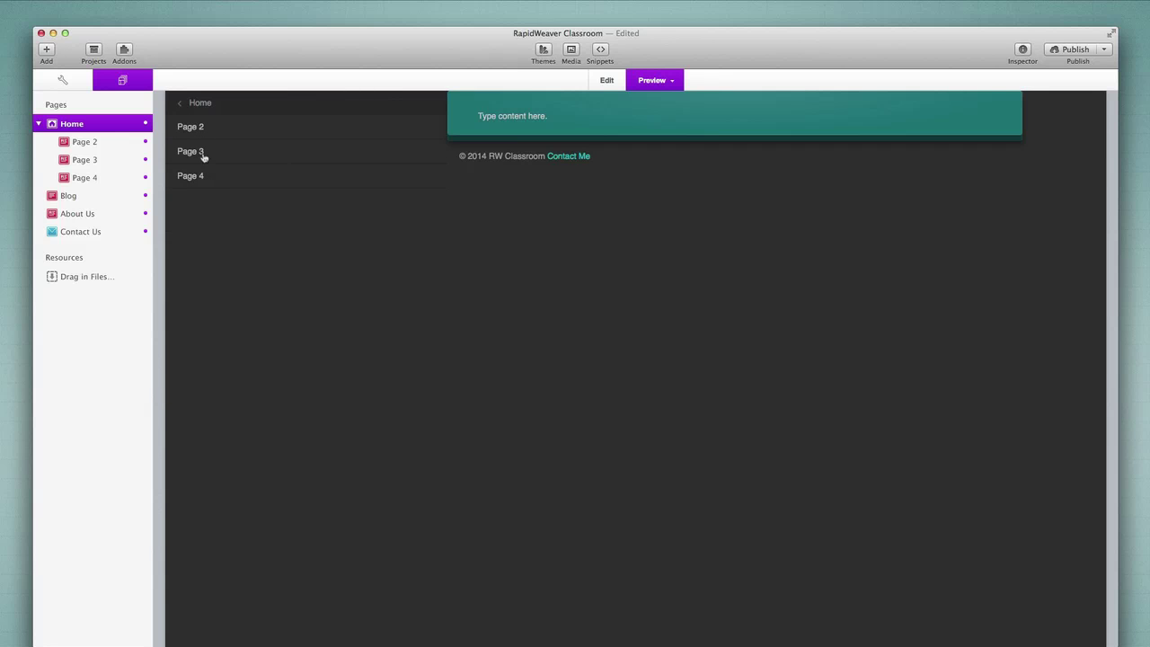
{"action": "left_click", "coordinate": [200, 105]}
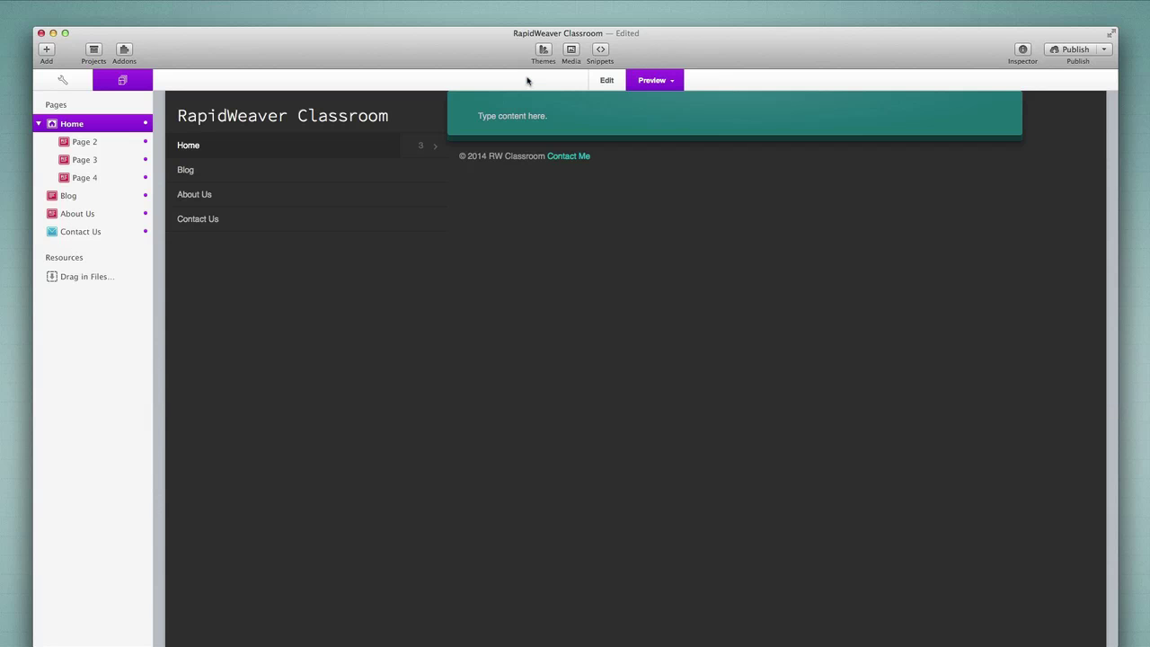
Step: In edit mode, duplicate Page 2, name the copy Page 5 and nest it beneath Page 2 as a sub-page
{"action": "left_click", "coordinate": [607, 80]}
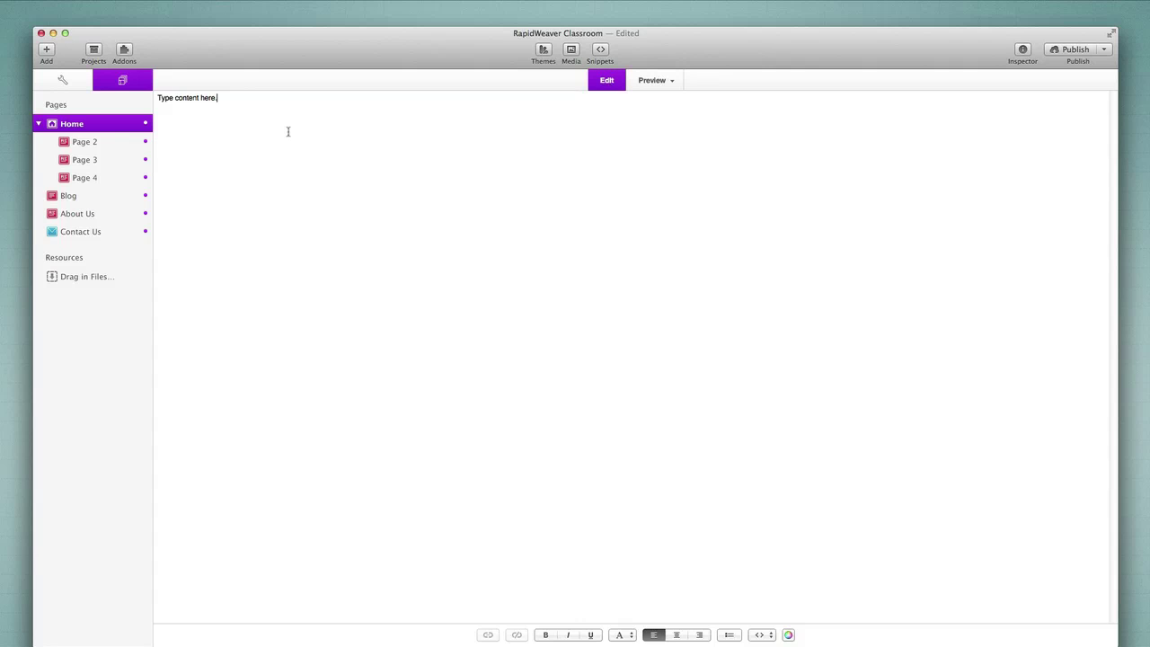
{"action": "left_click", "coordinate": [137, 208]}
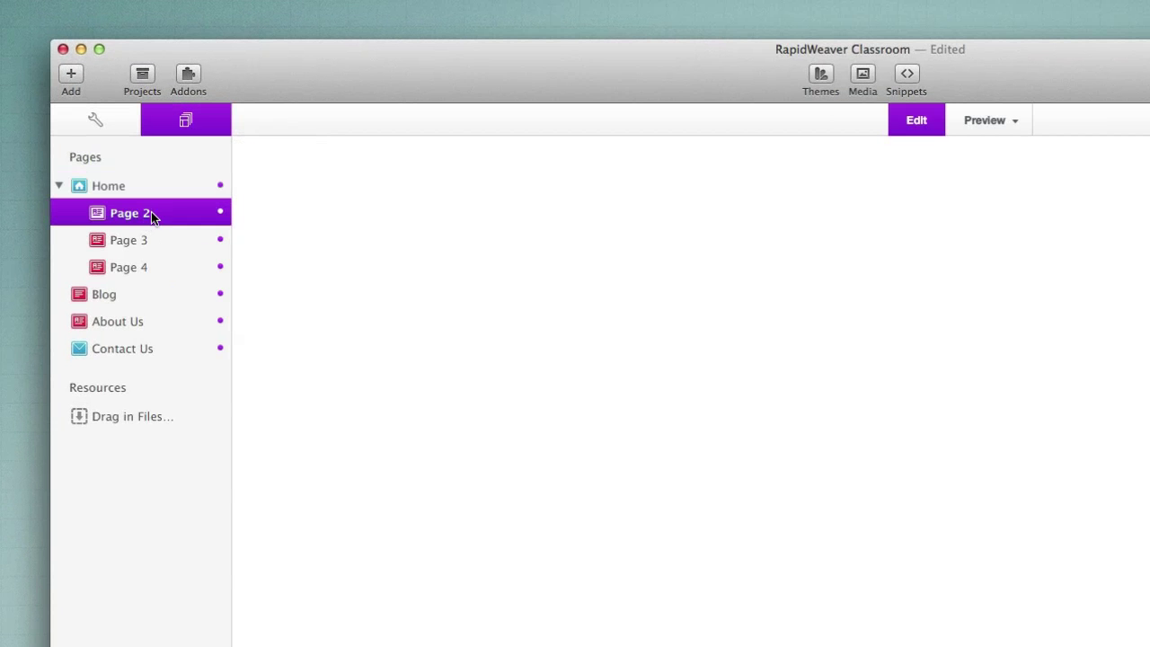
{"action": "right_click", "coordinate": [151, 213]}
{"action": "left_click", "coordinate": [182, 264]}
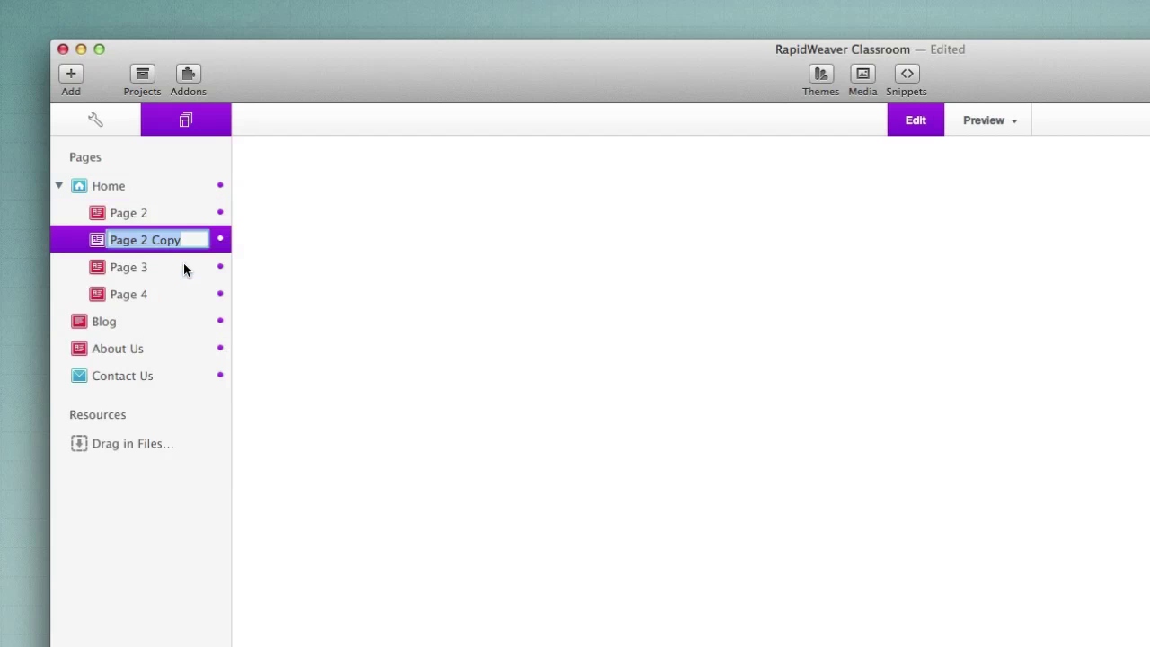
{"action": "type", "text": "Page 5"}
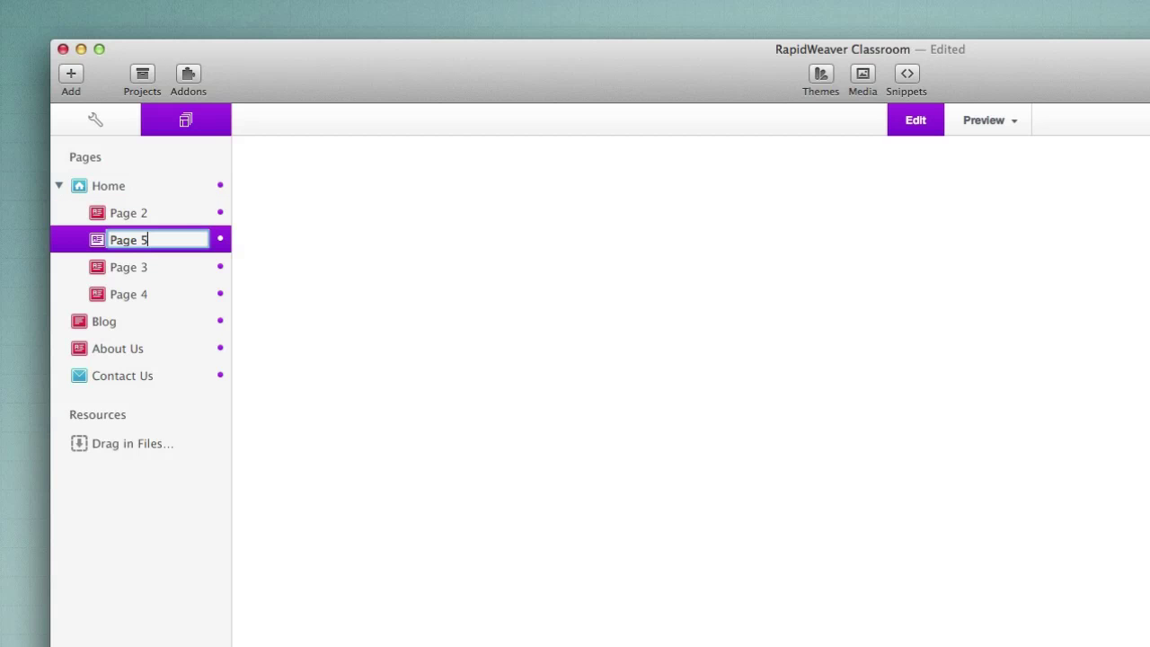
{"action": "key", "text": "Return"}
{"action": "left_click_drag", "start_coordinate": [105, 248], "coordinate": [162, 218]}
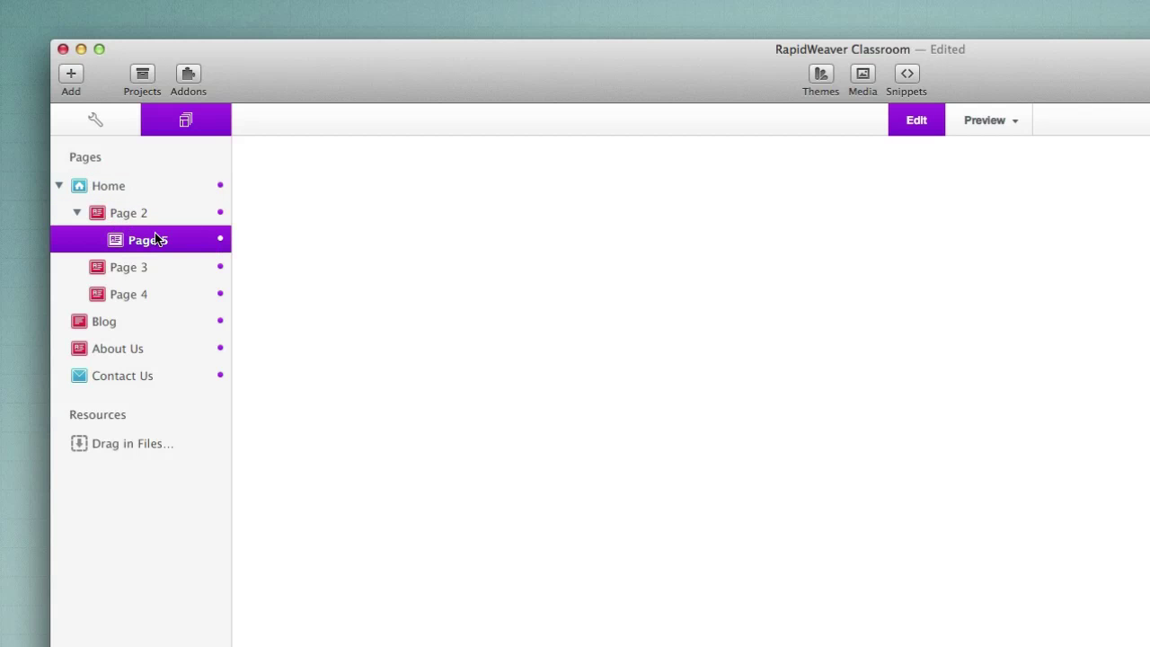
Step: Review the Home, Page 2 and Page 5 hierarchy, and preview Home, following its navigation through Page 2's sub-page list
{"action": "left_click", "coordinate": [114, 194]}
{"action": "left_click", "coordinate": [123, 215]}
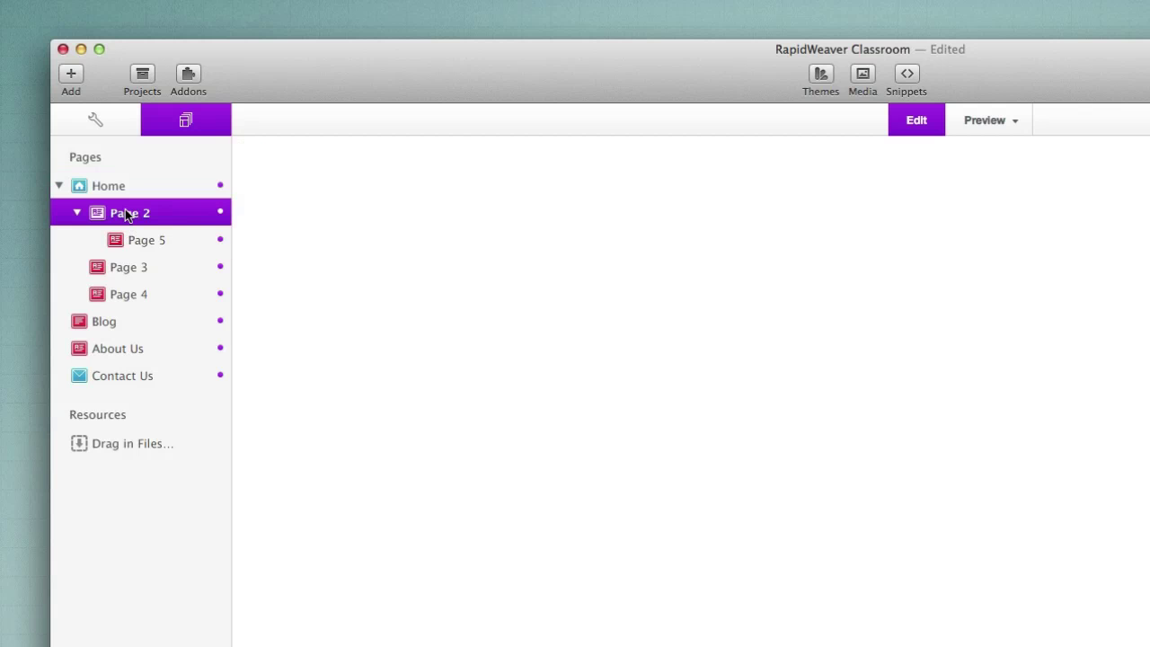
{"action": "left_click", "coordinate": [143, 245]}
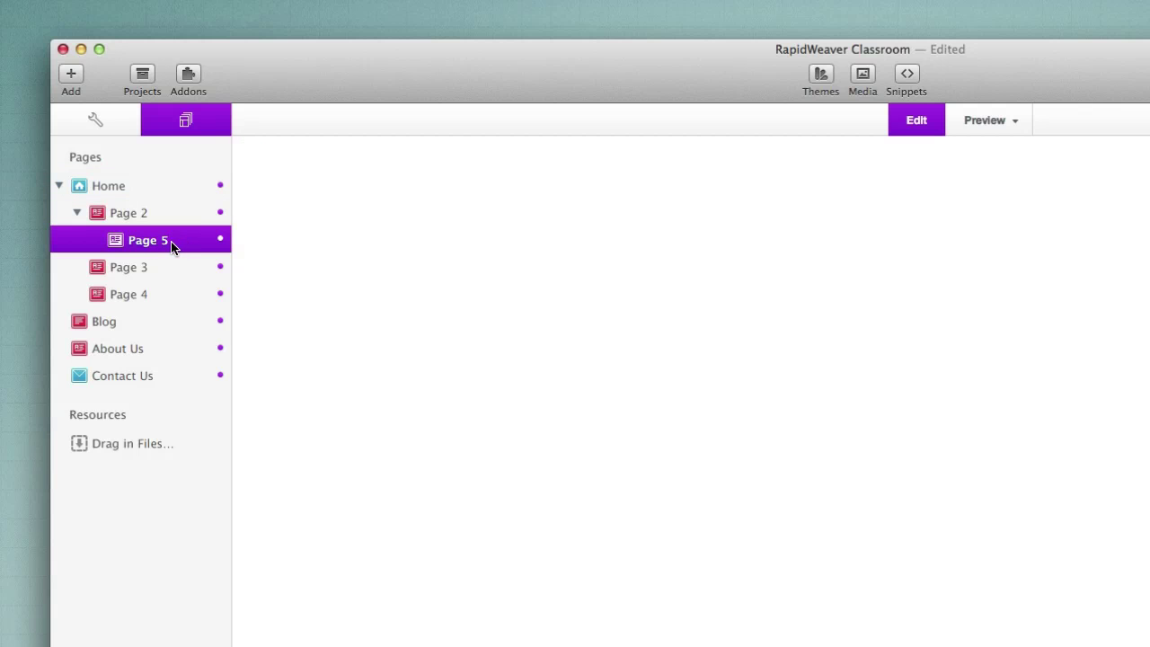
{"action": "left_click", "coordinate": [100, 193]}
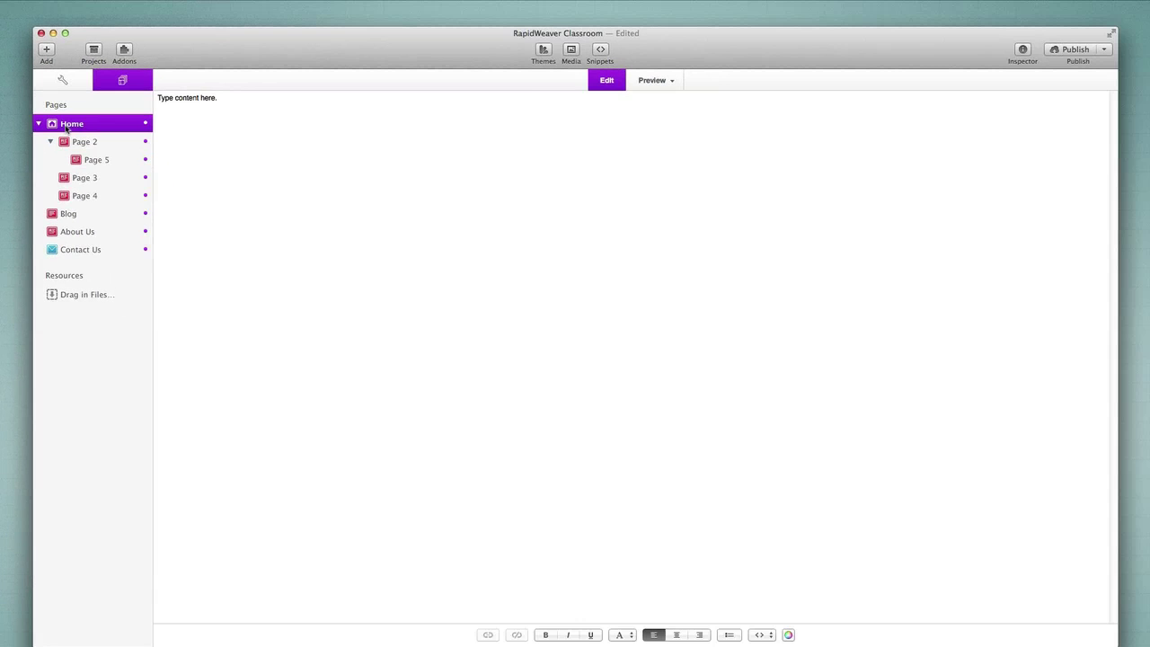
{"action": "left_click", "coordinate": [642, 82]}
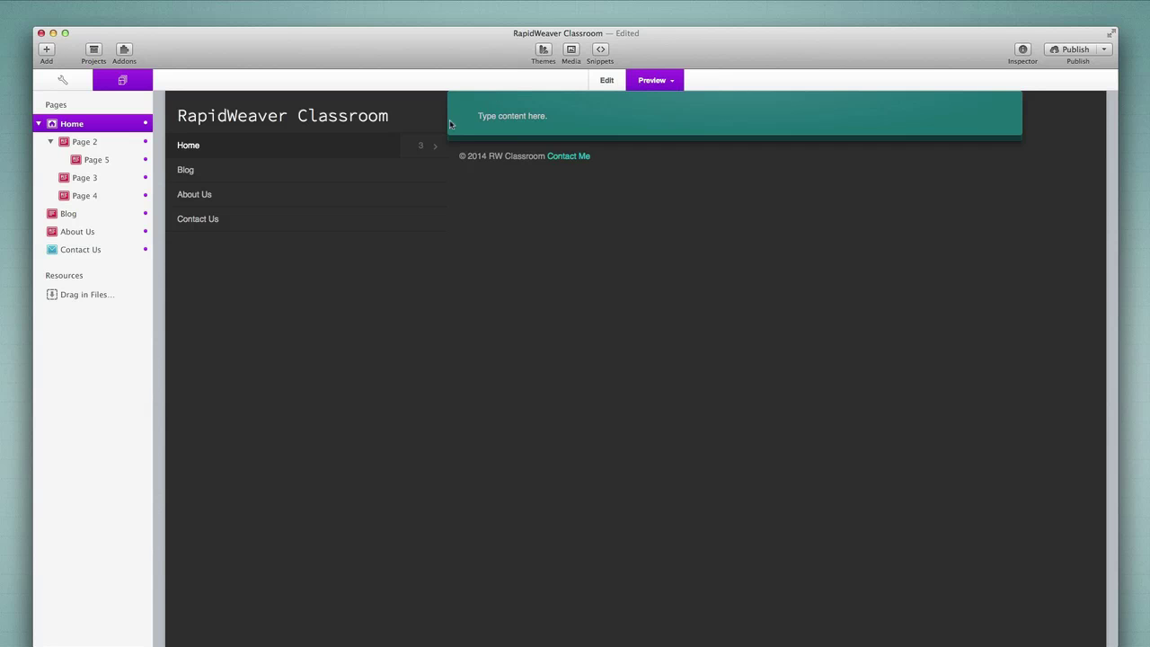
{"action": "left_click", "coordinate": [419, 150]}
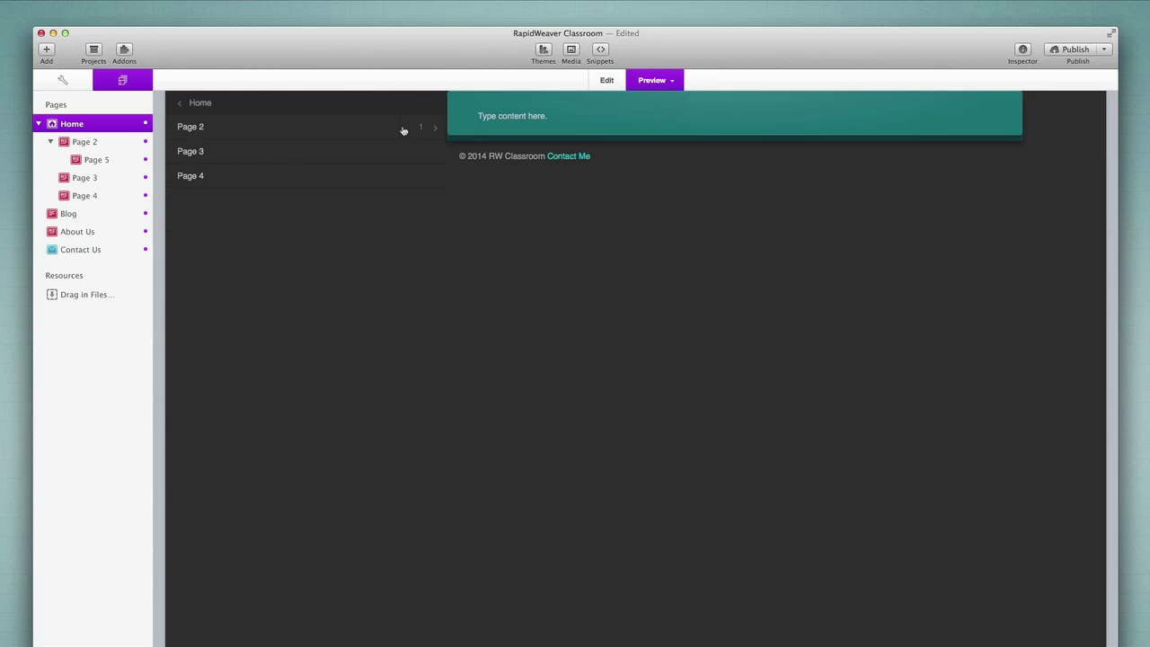
{"action": "left_click", "coordinate": [425, 130]}
Step: Apply the Allegro theme to the site and reveal Home's nested navigation down to Page 2's sub-page
{"action": "left_click", "coordinate": [542, 52]}
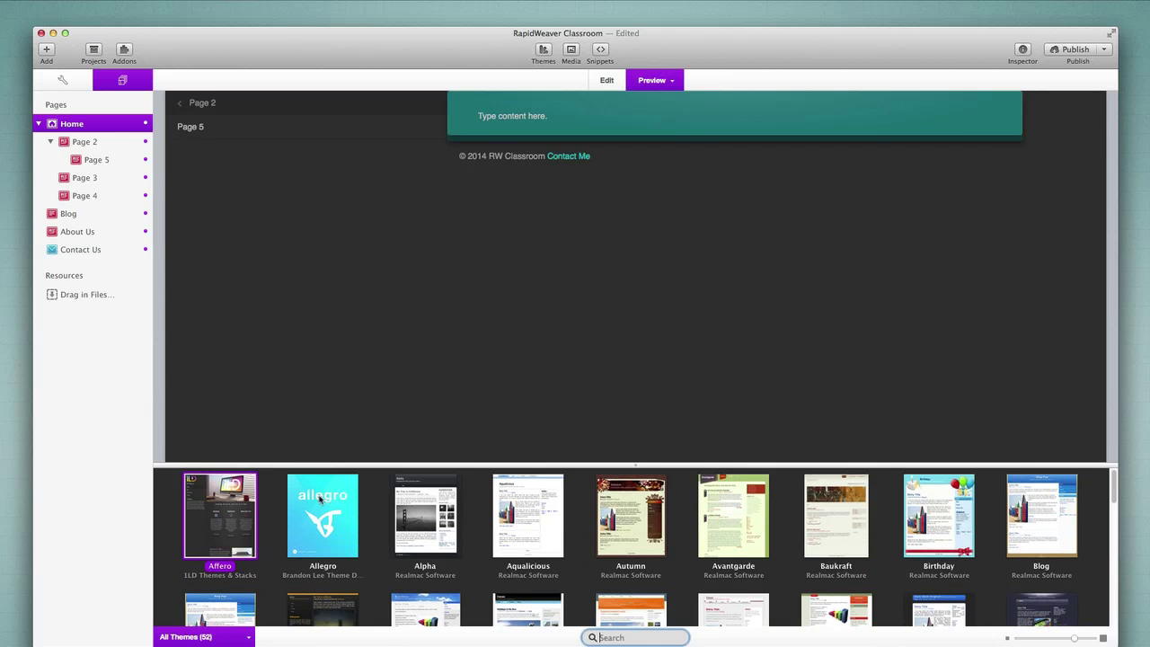
{"action": "left_click", "coordinate": [321, 500]}
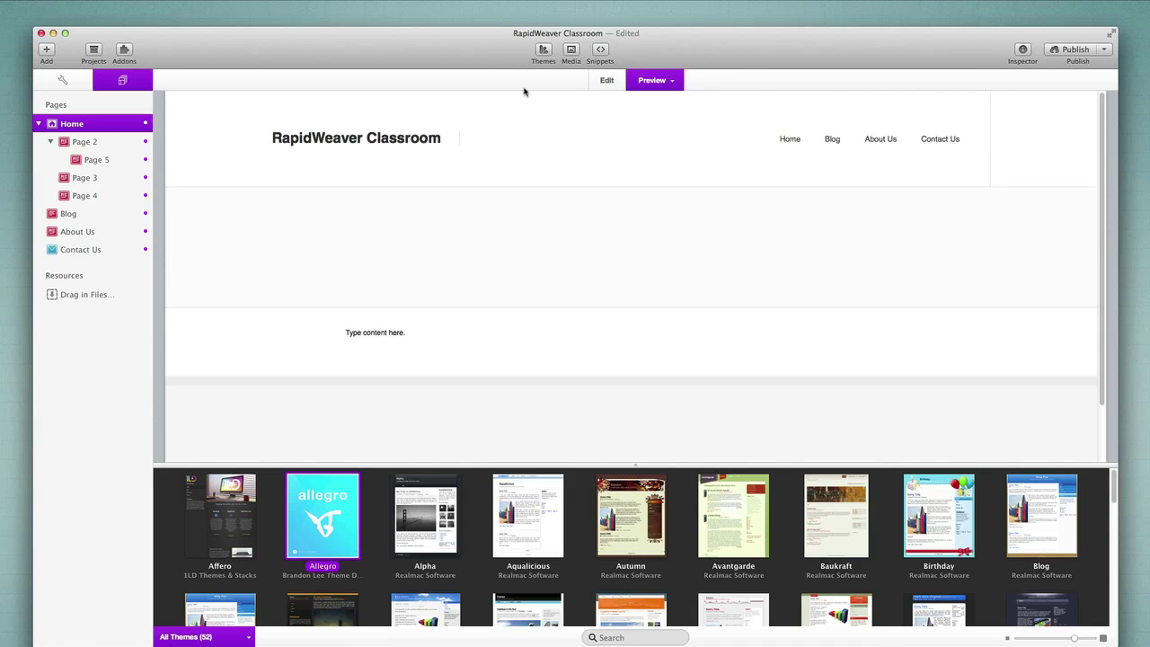
{"action": "left_click", "coordinate": [543, 49]}
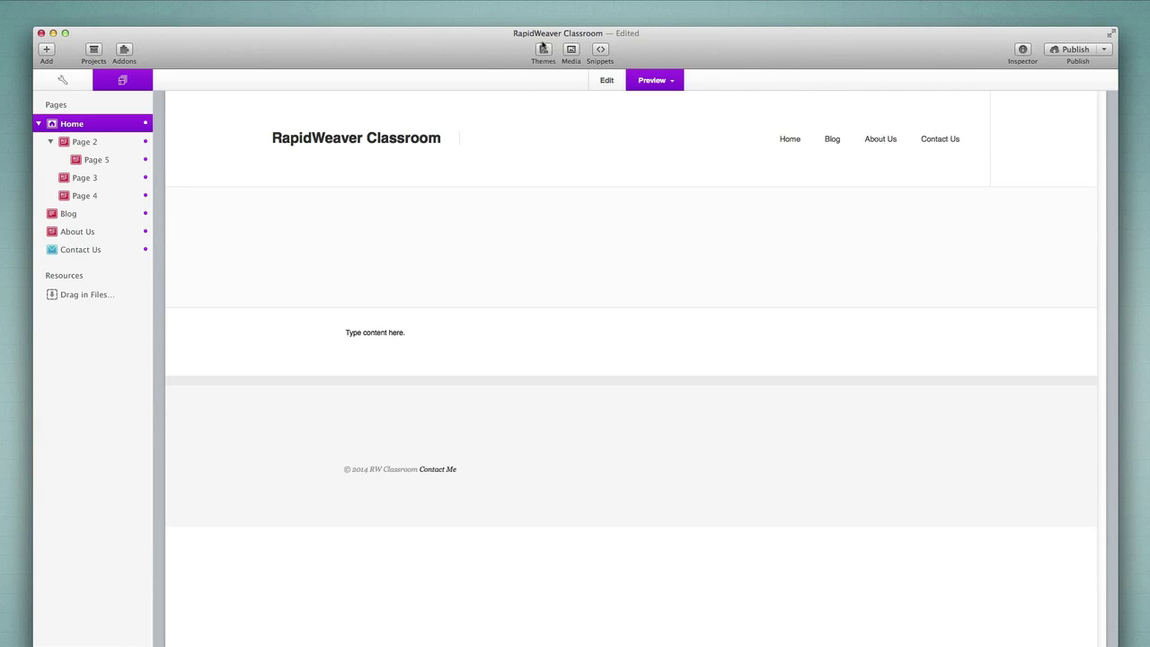
{"action": "mouse_move", "coordinate": [789, 141]}
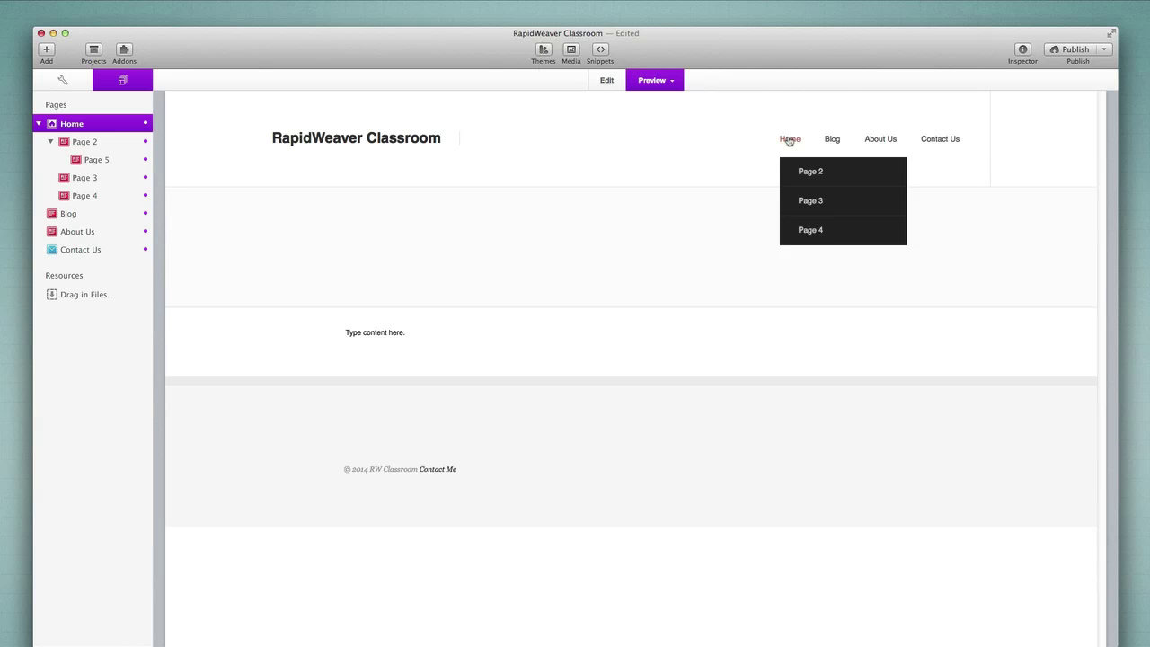
{"action": "mouse_move", "coordinate": [805, 172]}
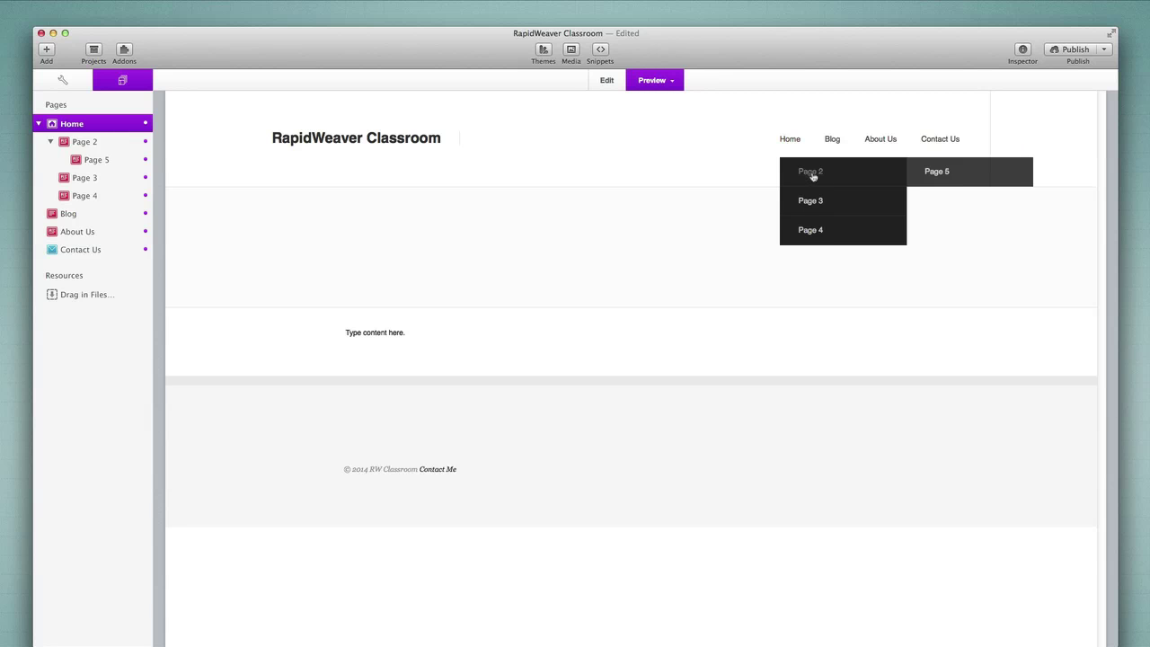